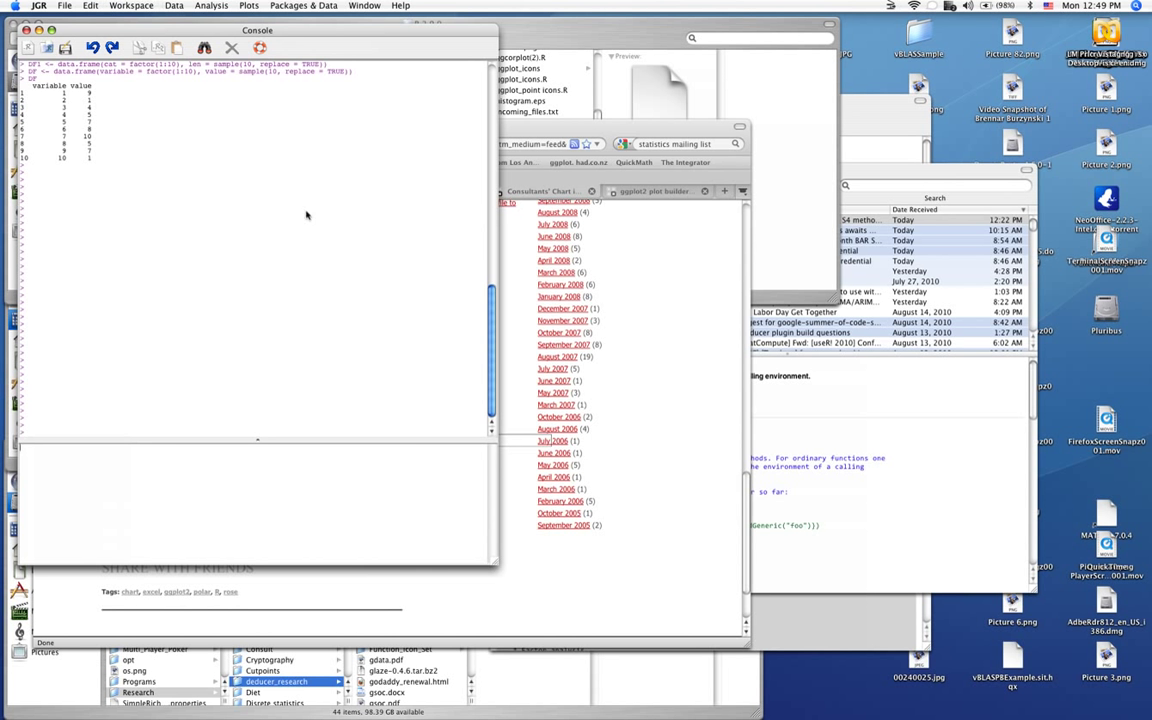
View the finished polar chart in the browser article and print the data frame DF in the R console
click(505, 595)
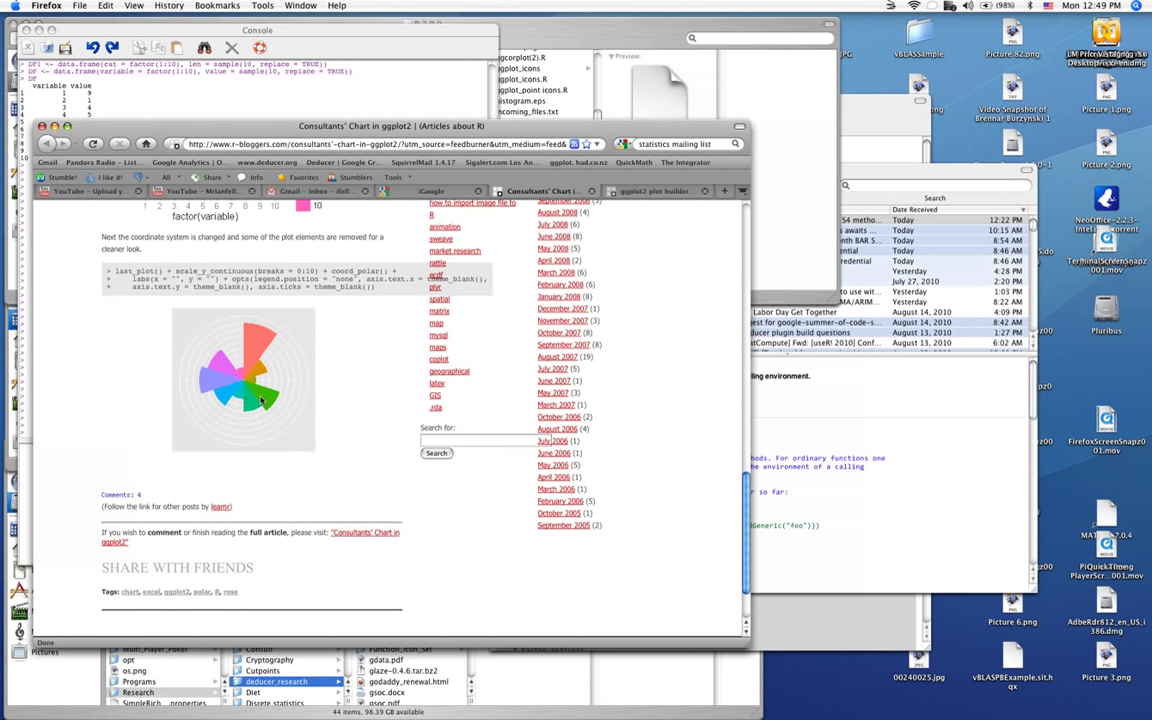
click(193, 93)
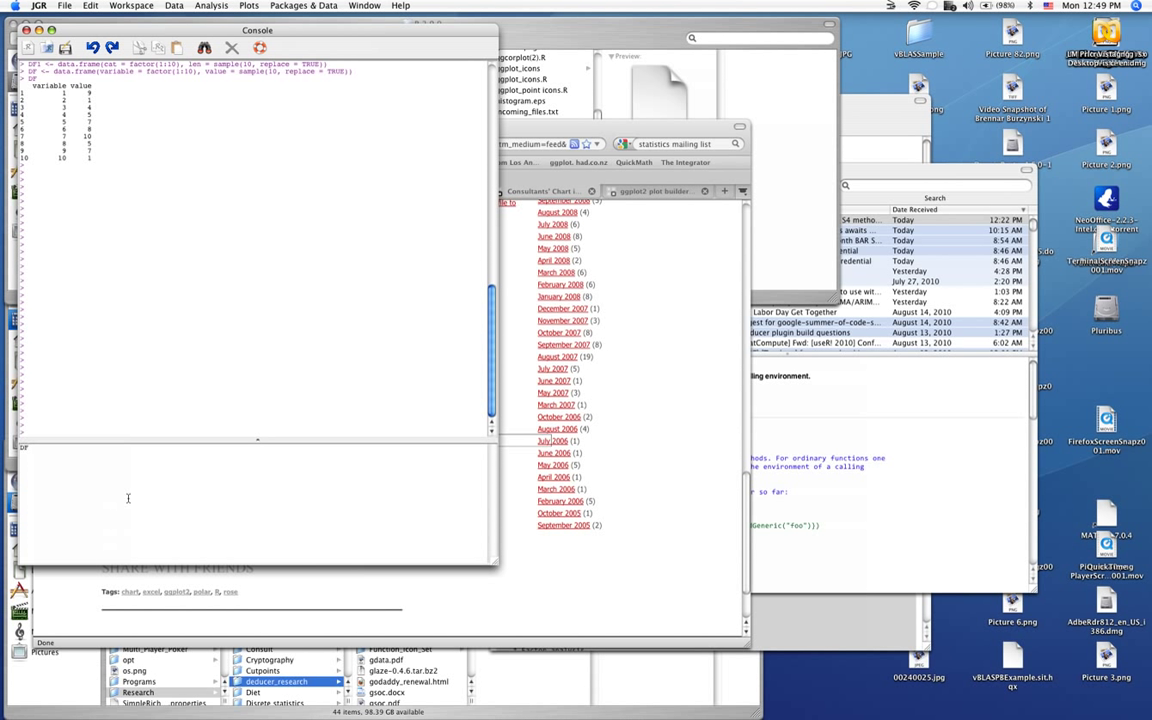
key(Return)
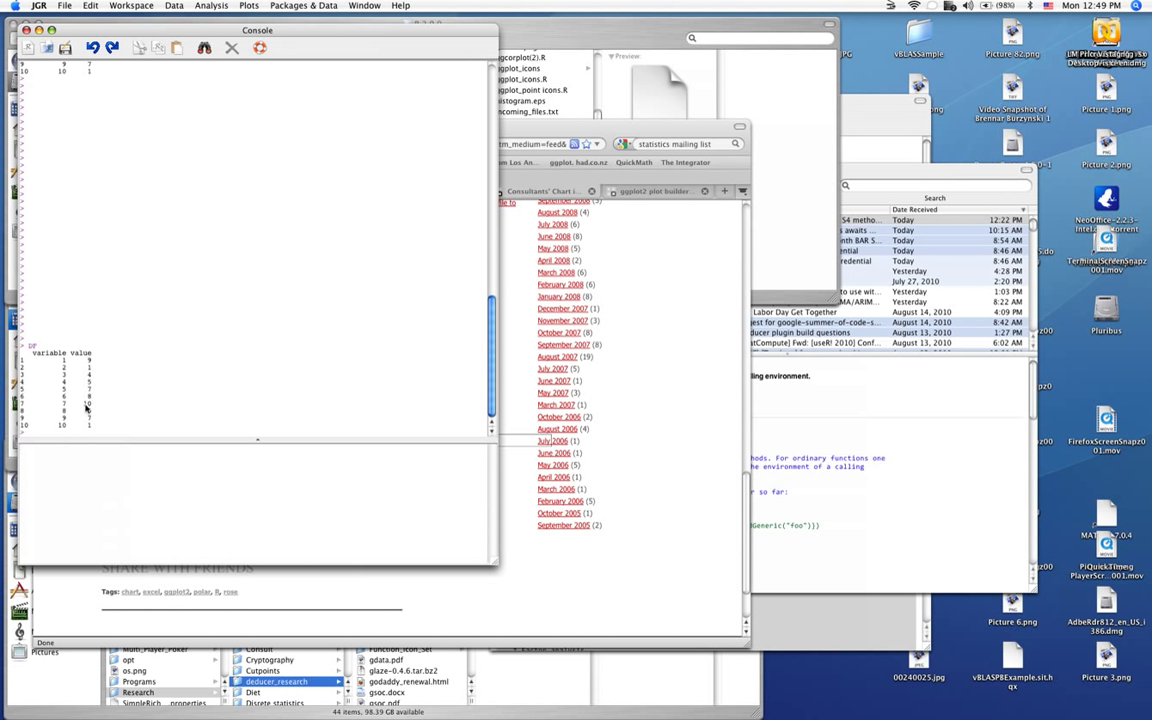
Open the Plot Builder, add a bar geometric element and choose DF as its data frame
click(275, 3)
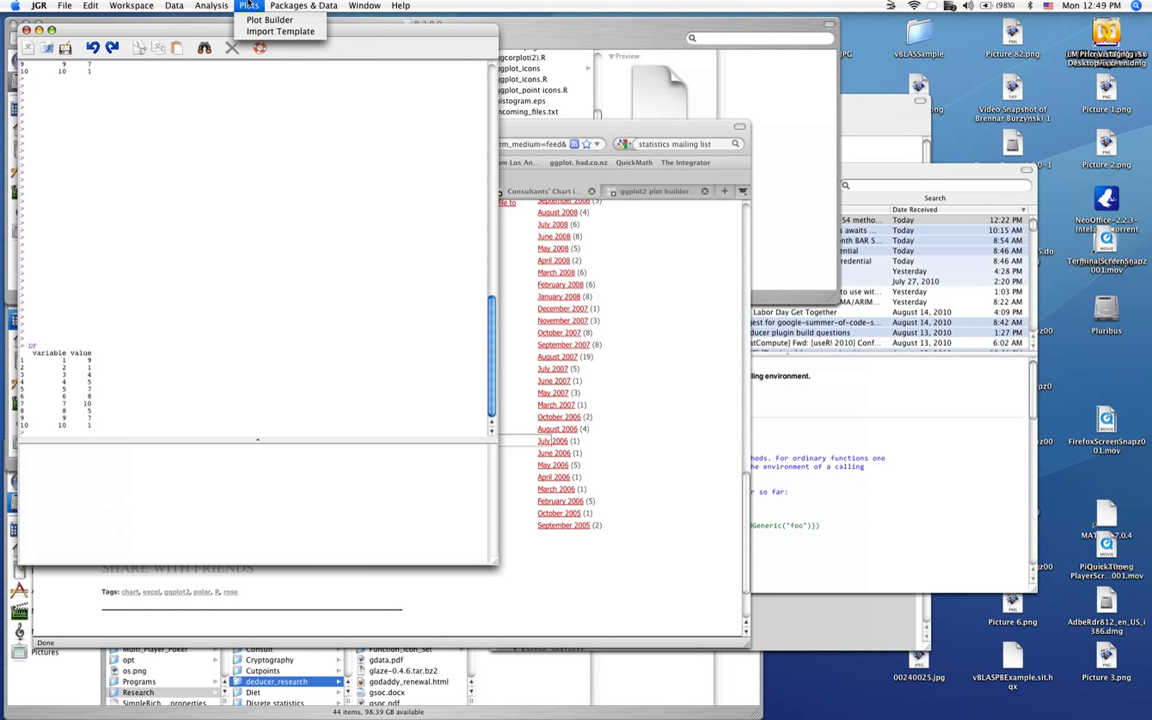
click(251, 20)
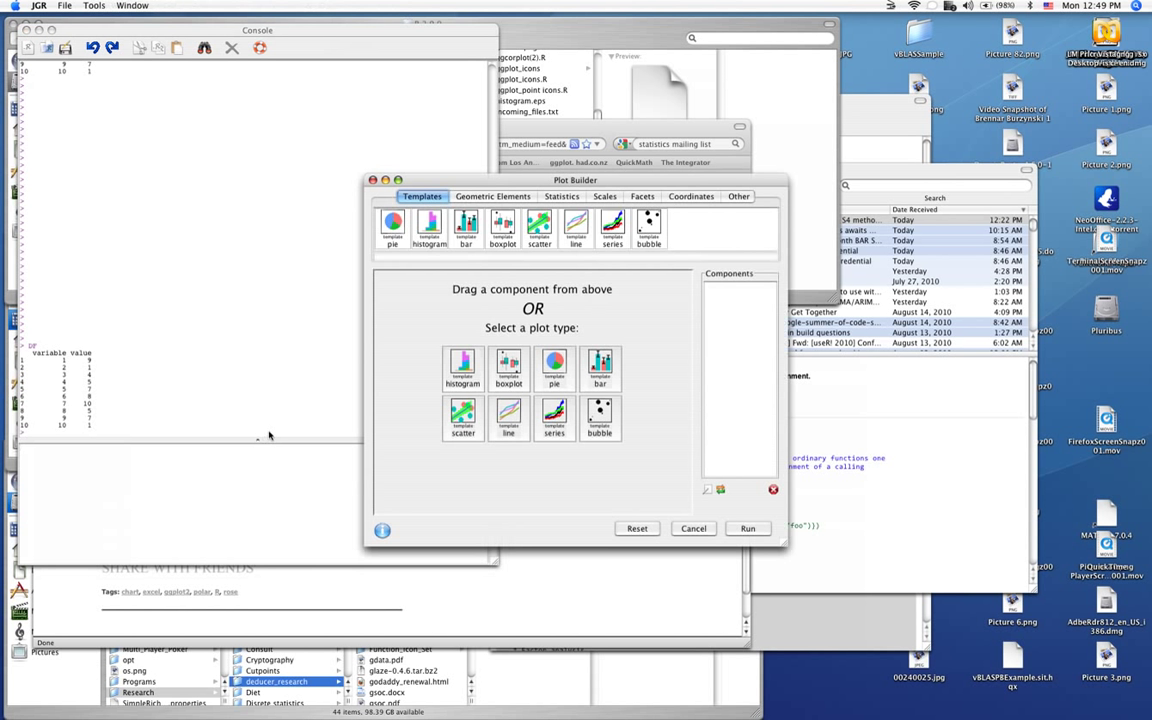
click(491, 197)
mouse_move(458, 243)
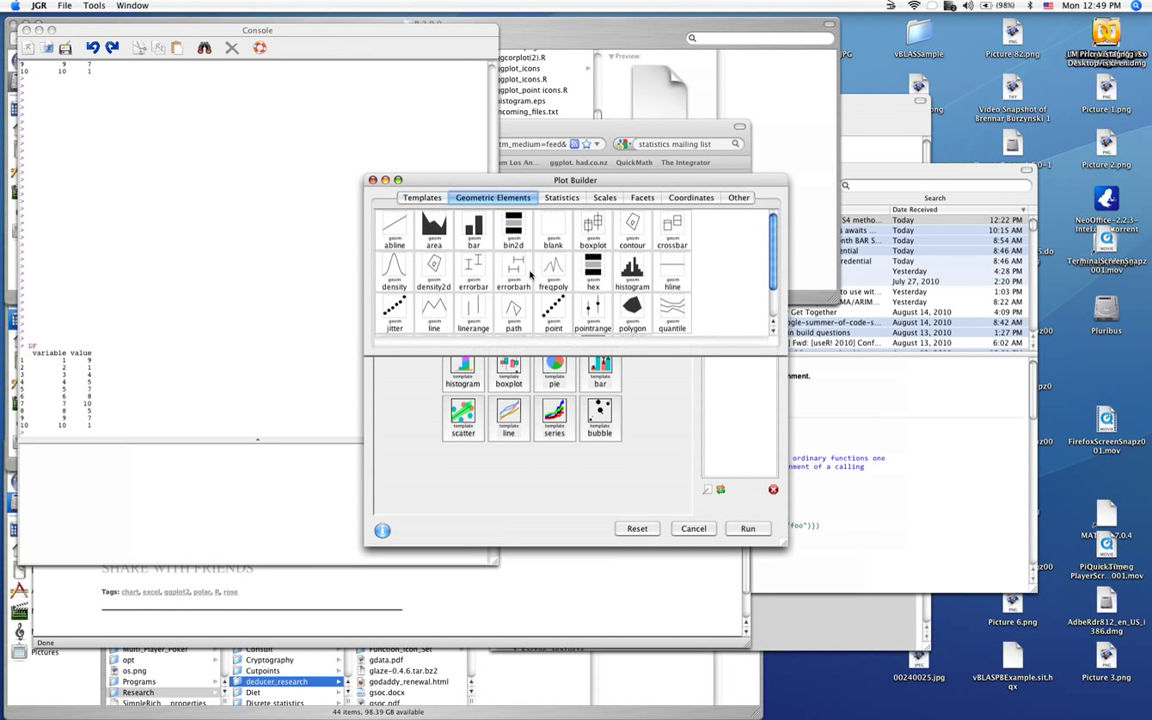
drag(473, 232, 545, 345)
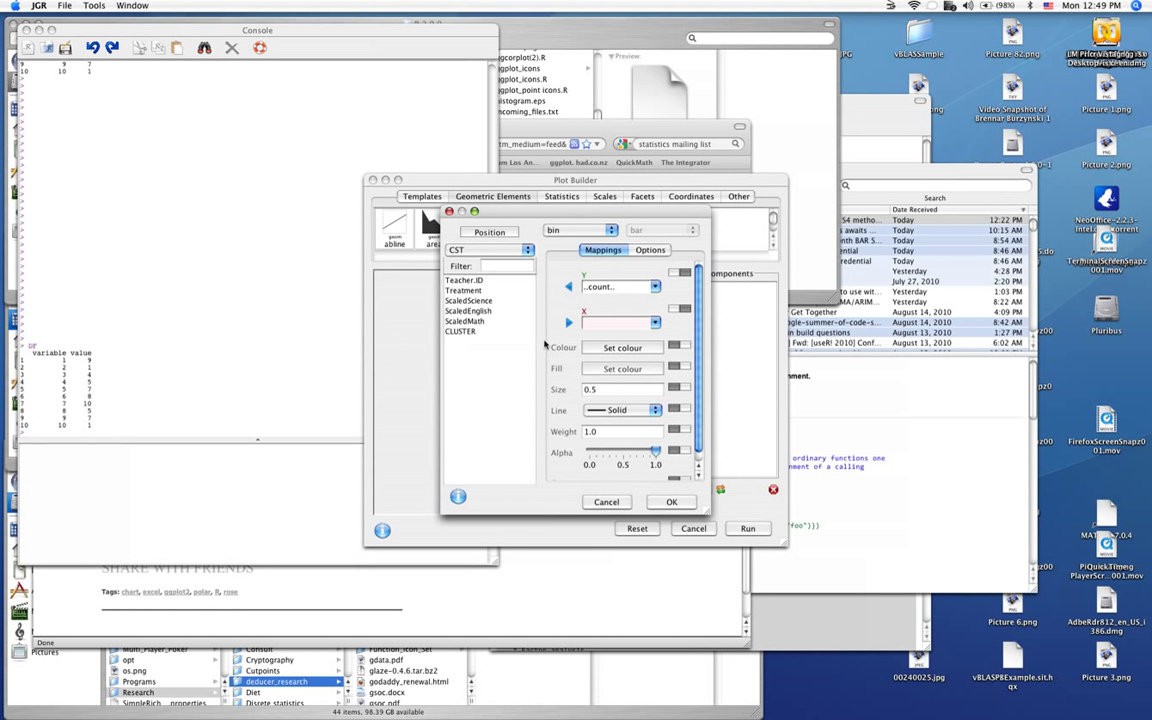
click(490, 249)
click(499, 267)
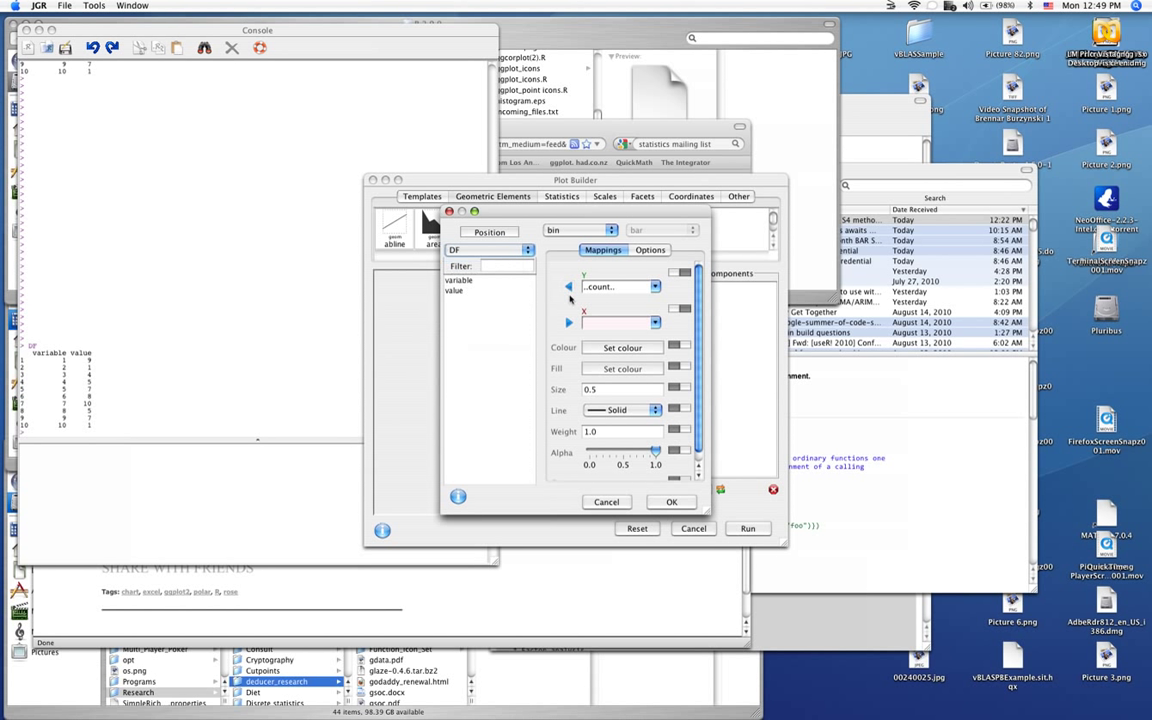
Replace the ..count.. mapping on Y with variable, map value to X, and confirm the bar element
click(568, 286)
click(470, 281)
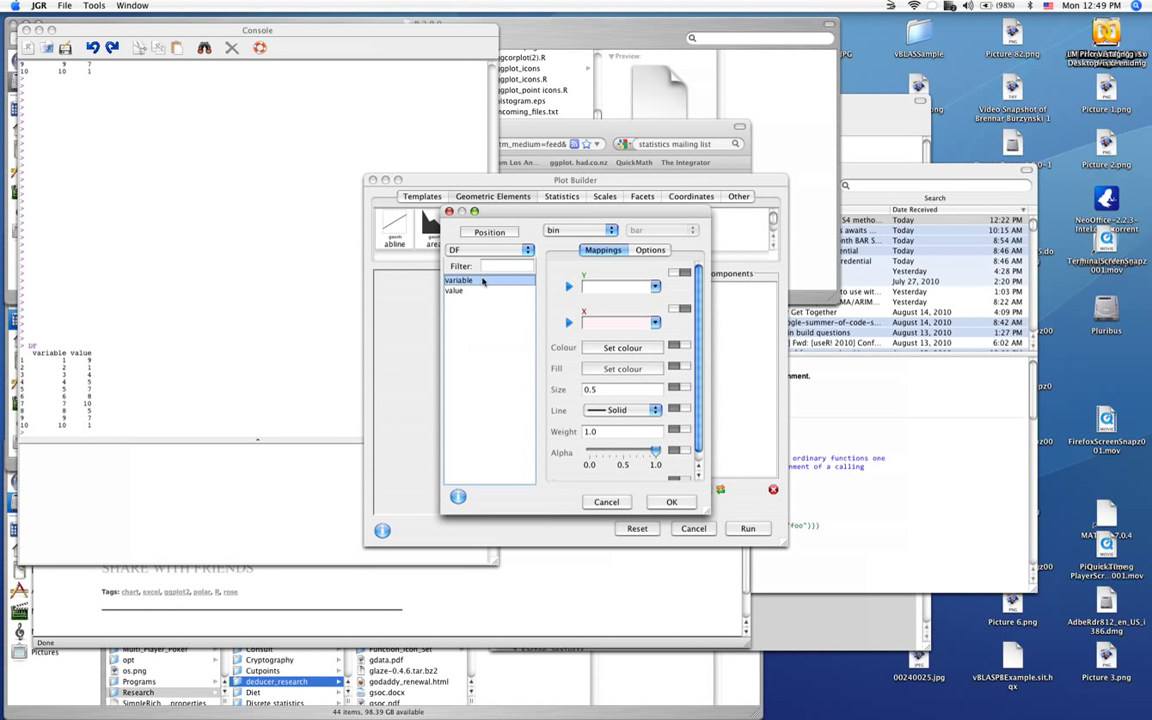
click(568, 287)
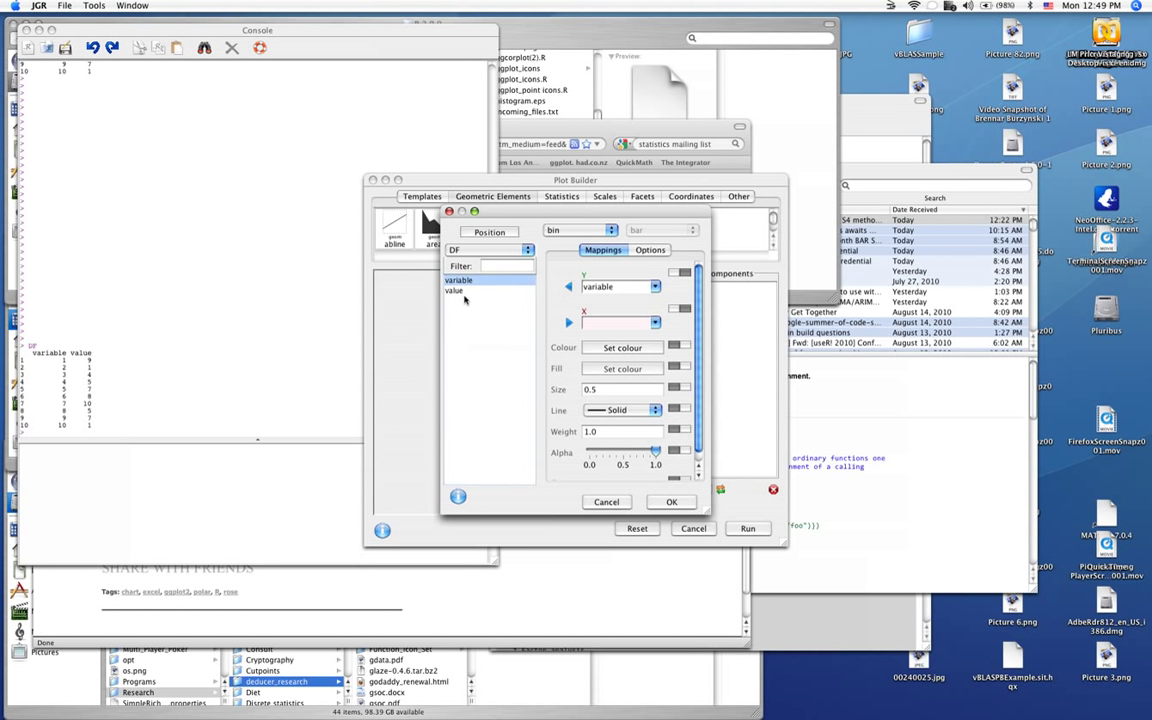
click(460, 290)
click(568, 323)
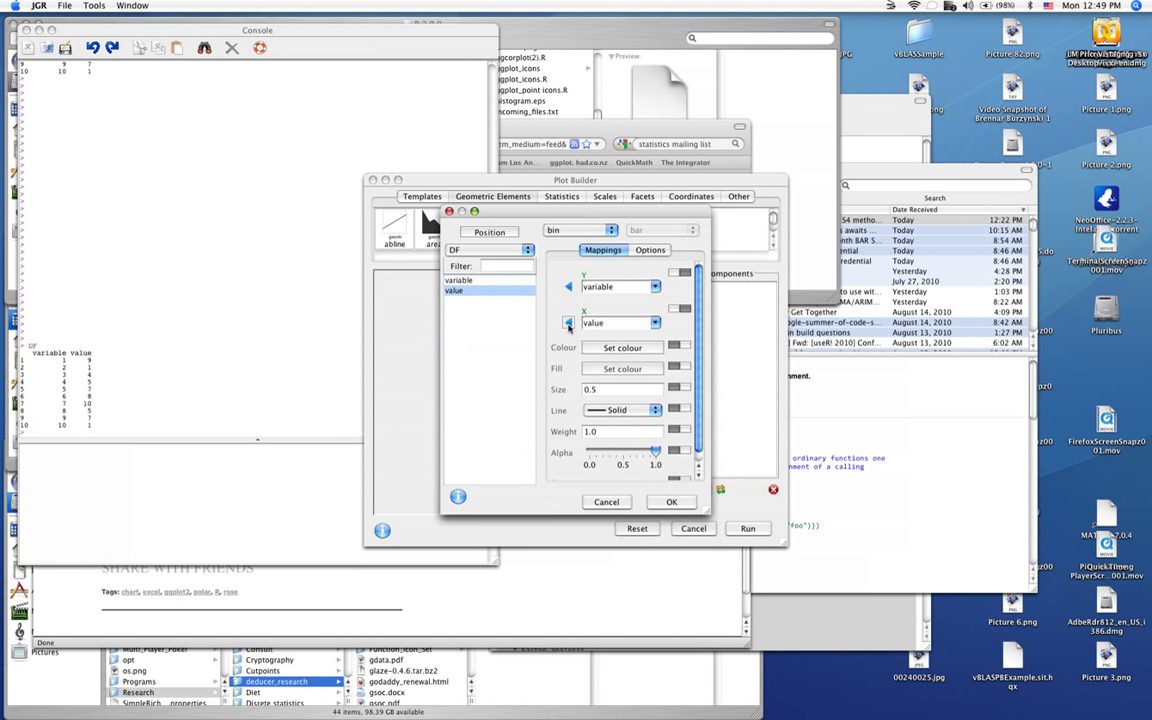
click(671, 502)
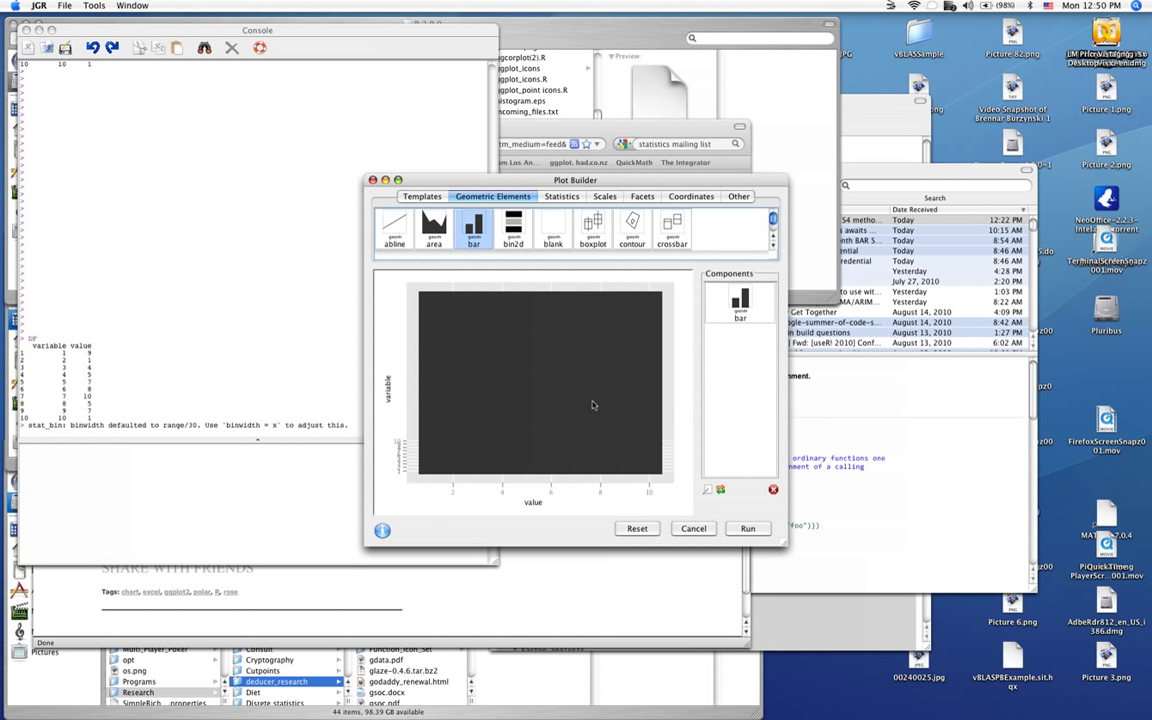
Edit the bar element to map value to Y, variable to X, and variable to the fill
click(731, 316)
double_click(738, 305)
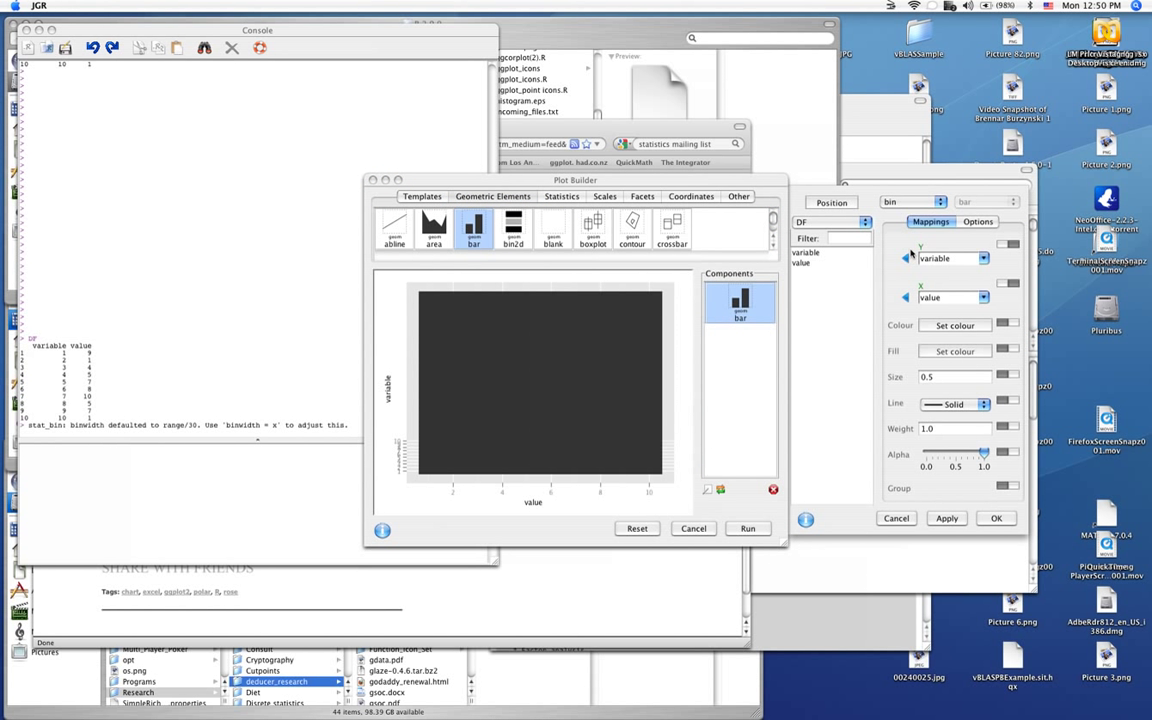
click(904, 260)
click(830, 253)
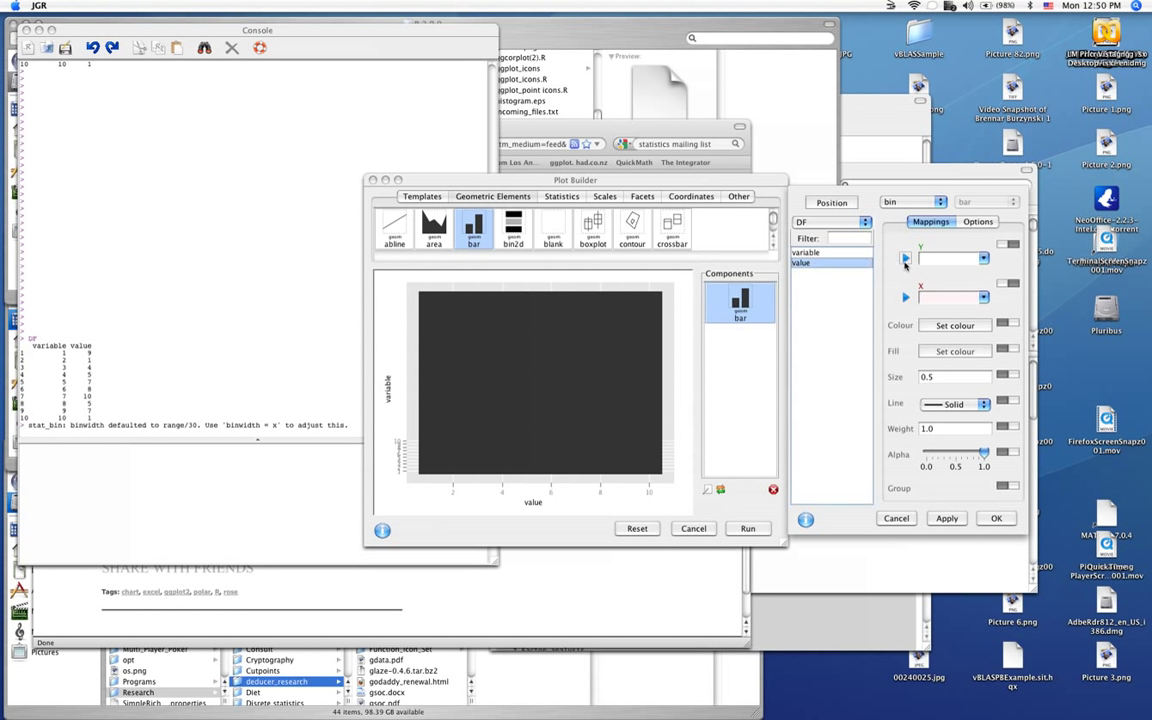
click(907, 298)
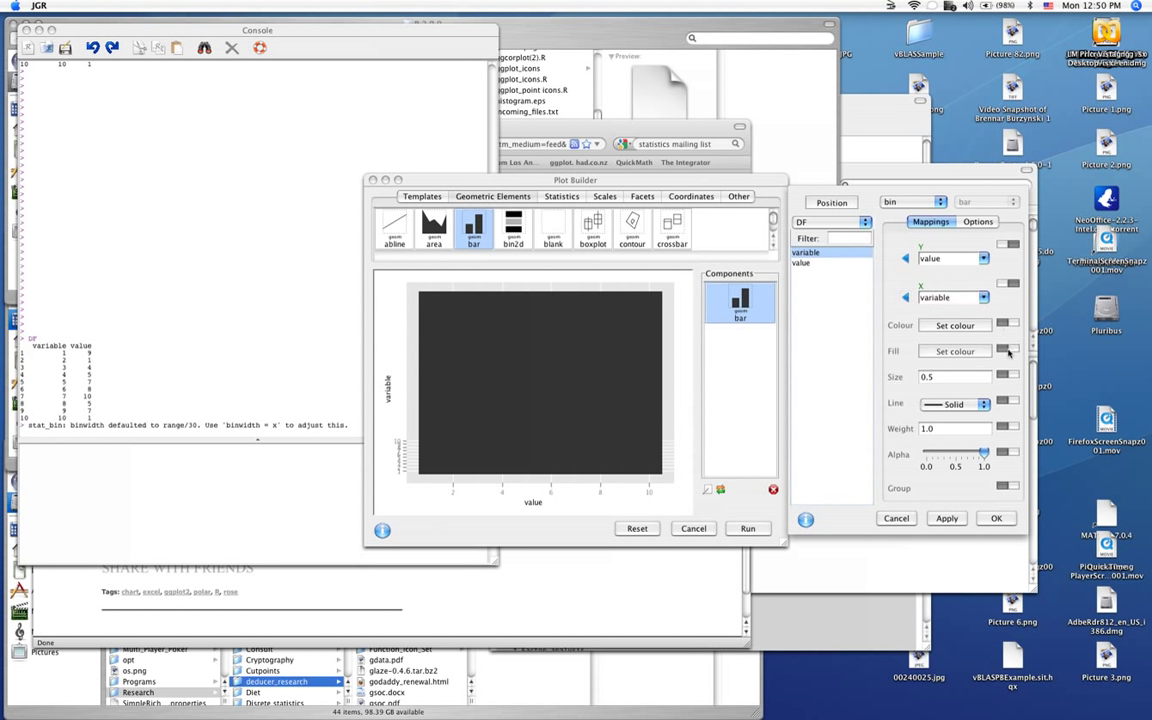
click(905, 358)
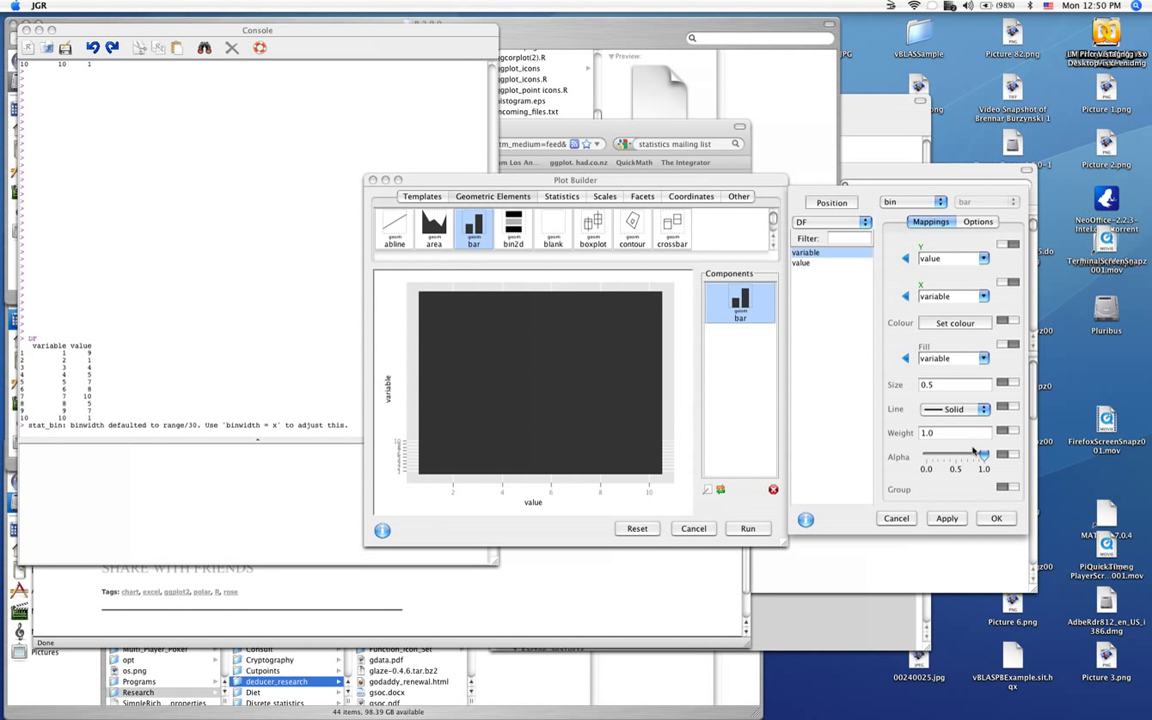
click(996, 519)
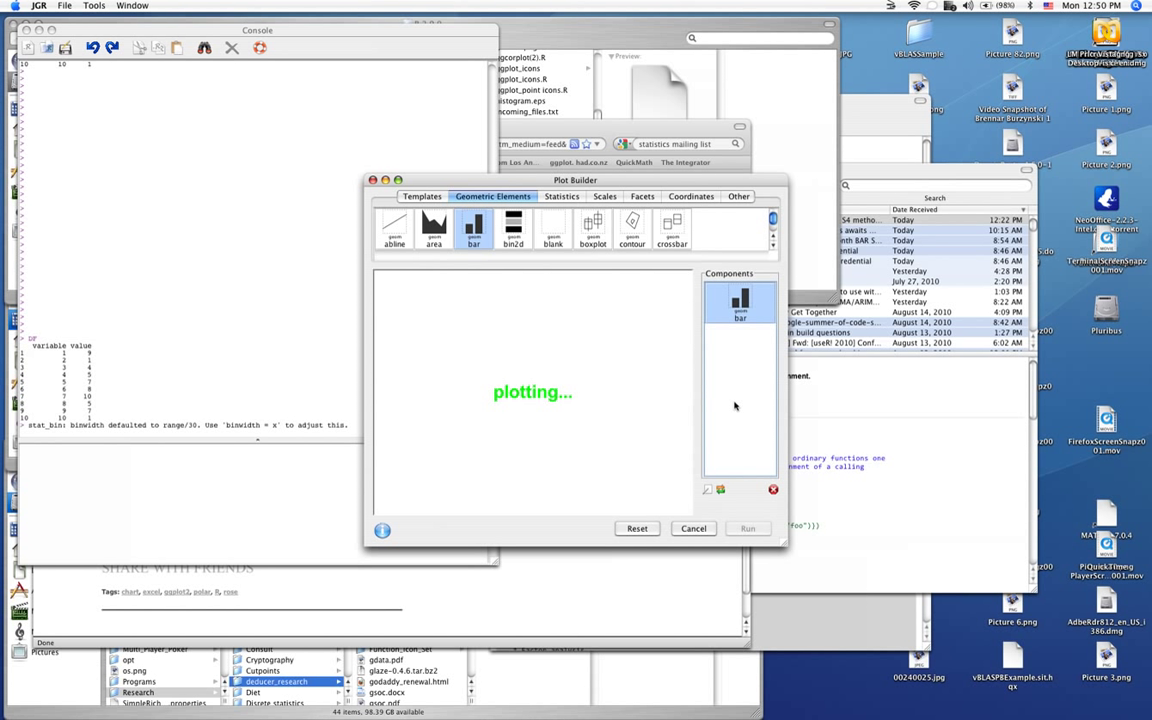
Add the polar coordinate system to the bar plot
drag(560, 180, 496, 158)
click(510, 174)
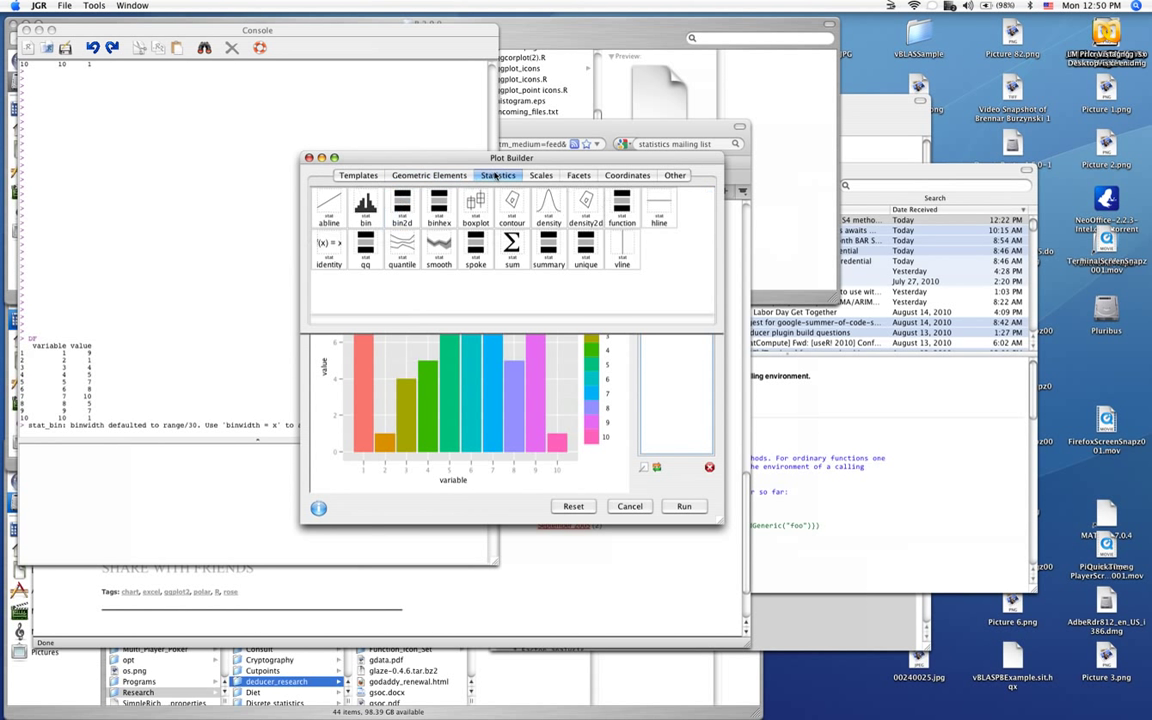
click(541, 175)
click(579, 175)
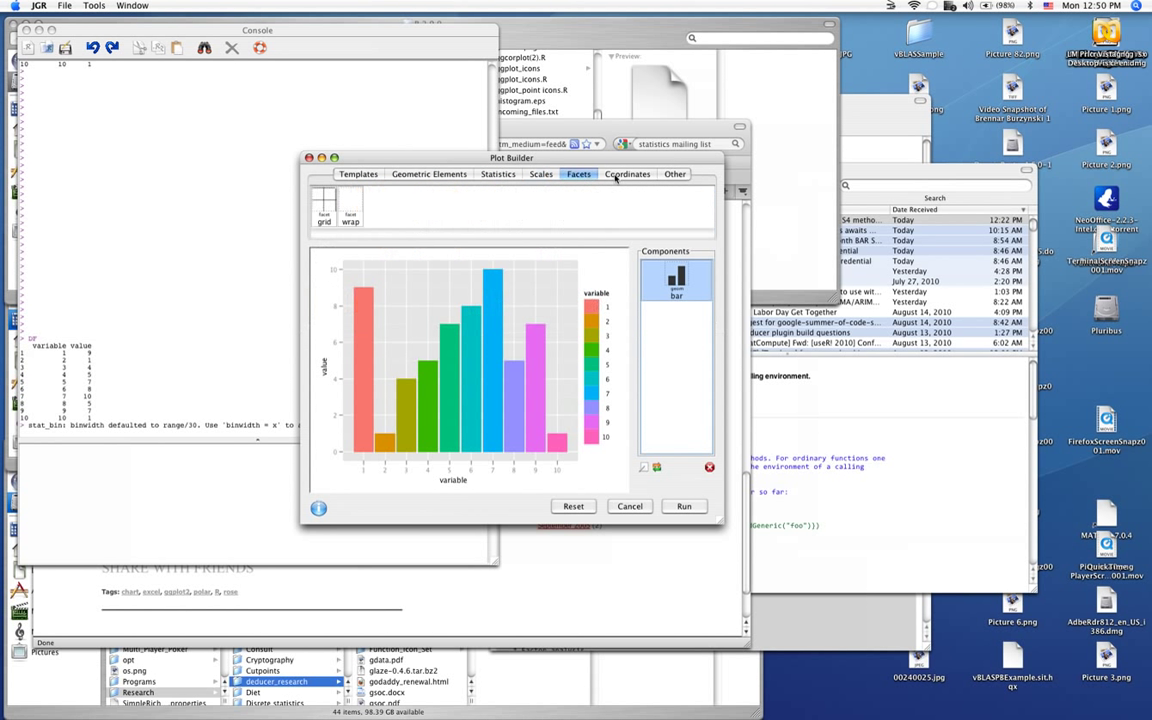
click(627, 174)
drag(462, 205, 448, 280)
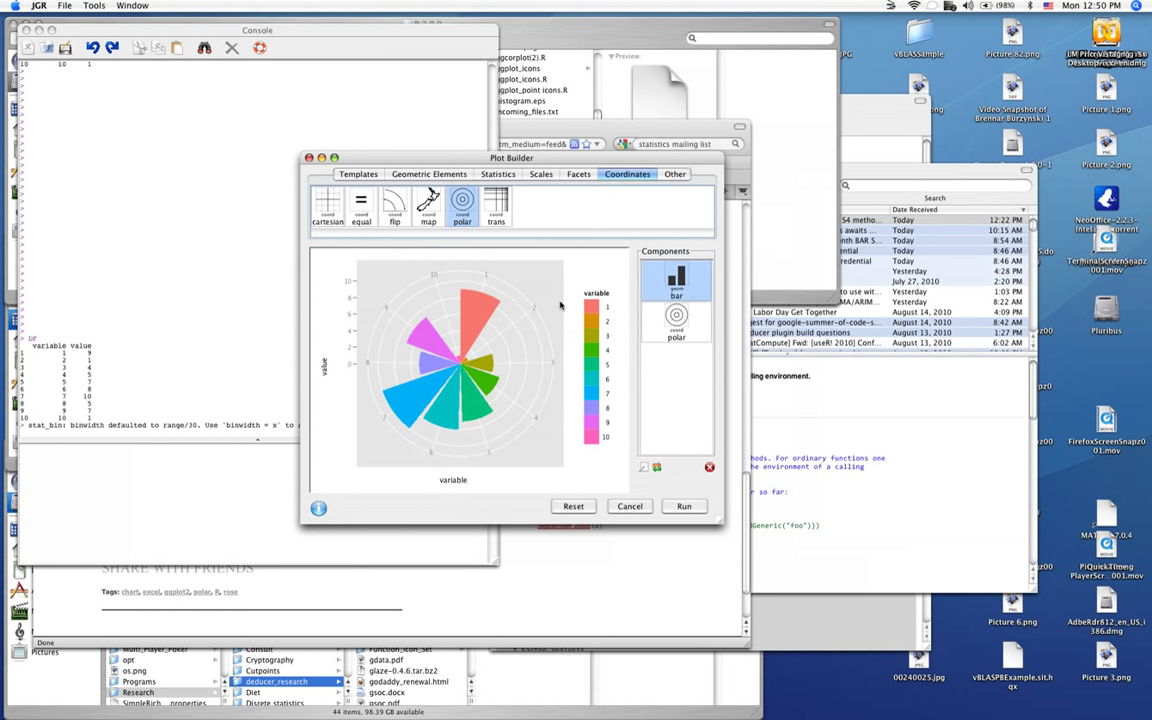
Add an opts theme component to the plot and apply theme_blank to axis.title.x
click(675, 176)
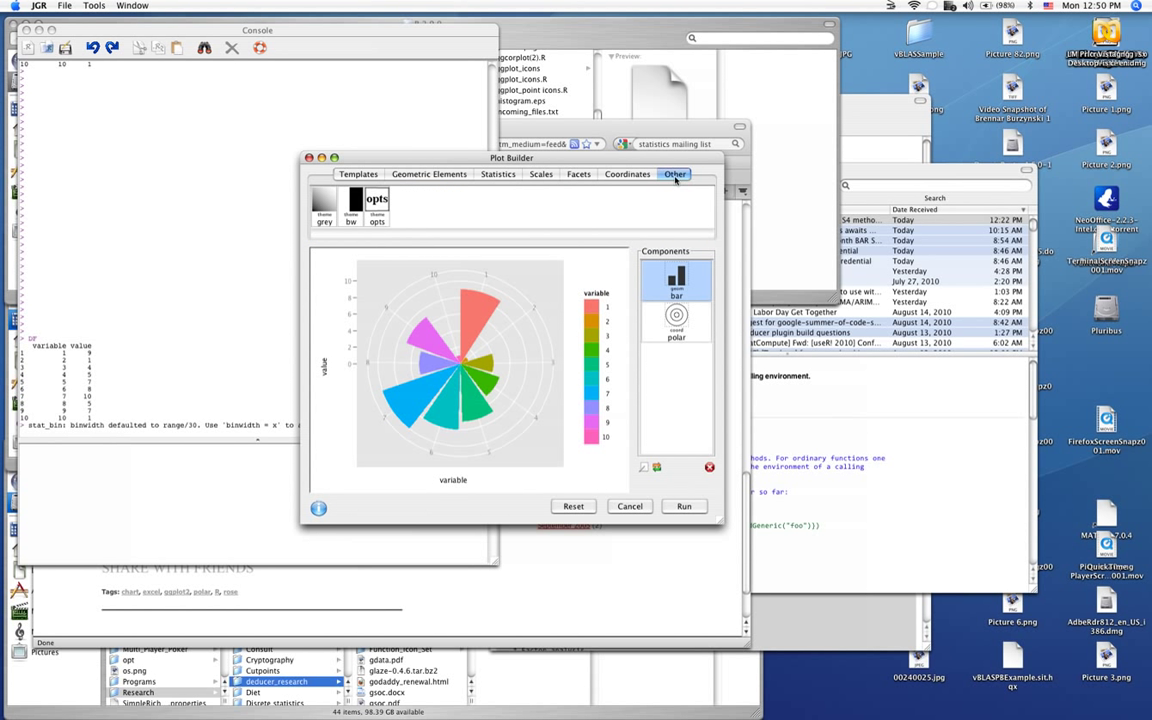
drag(377, 205, 677, 366)
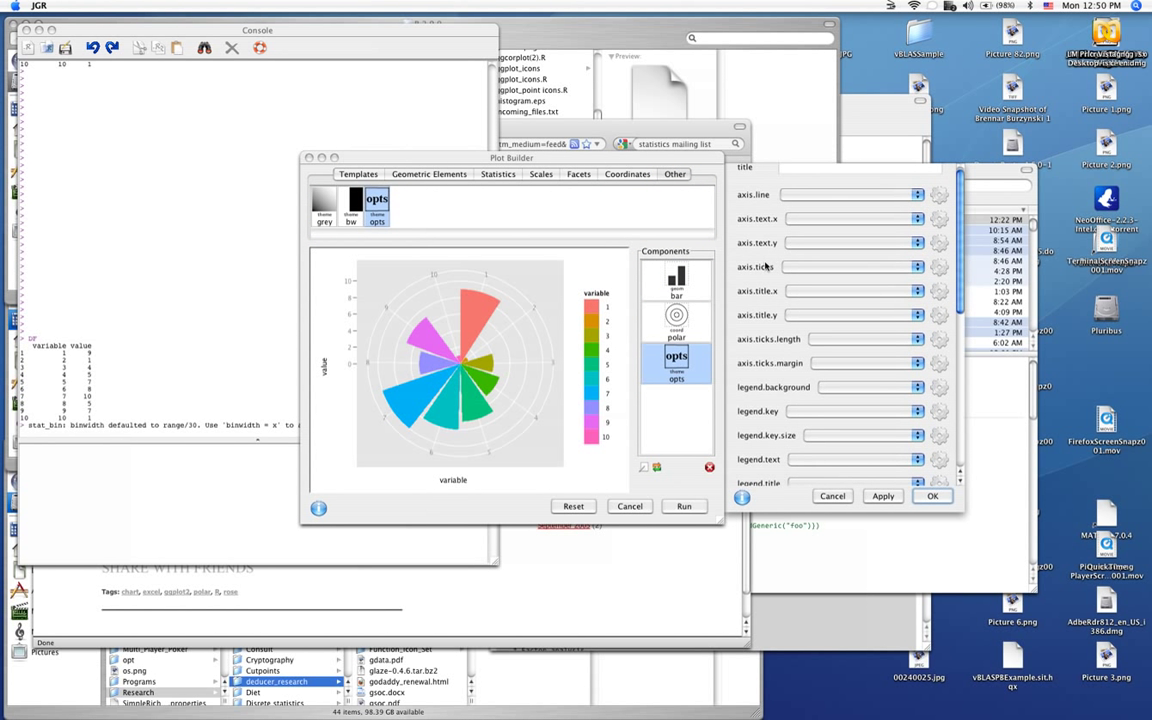
scroll(766, 275, down, 2)
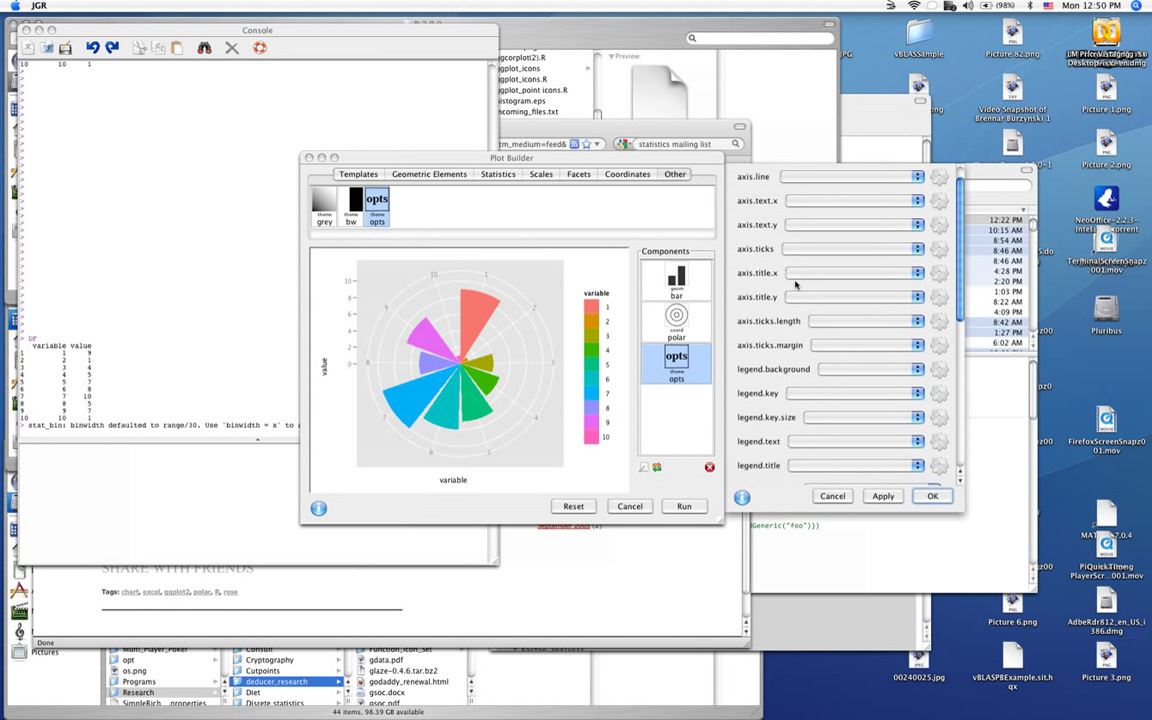
click(797, 274)
click(812, 285)
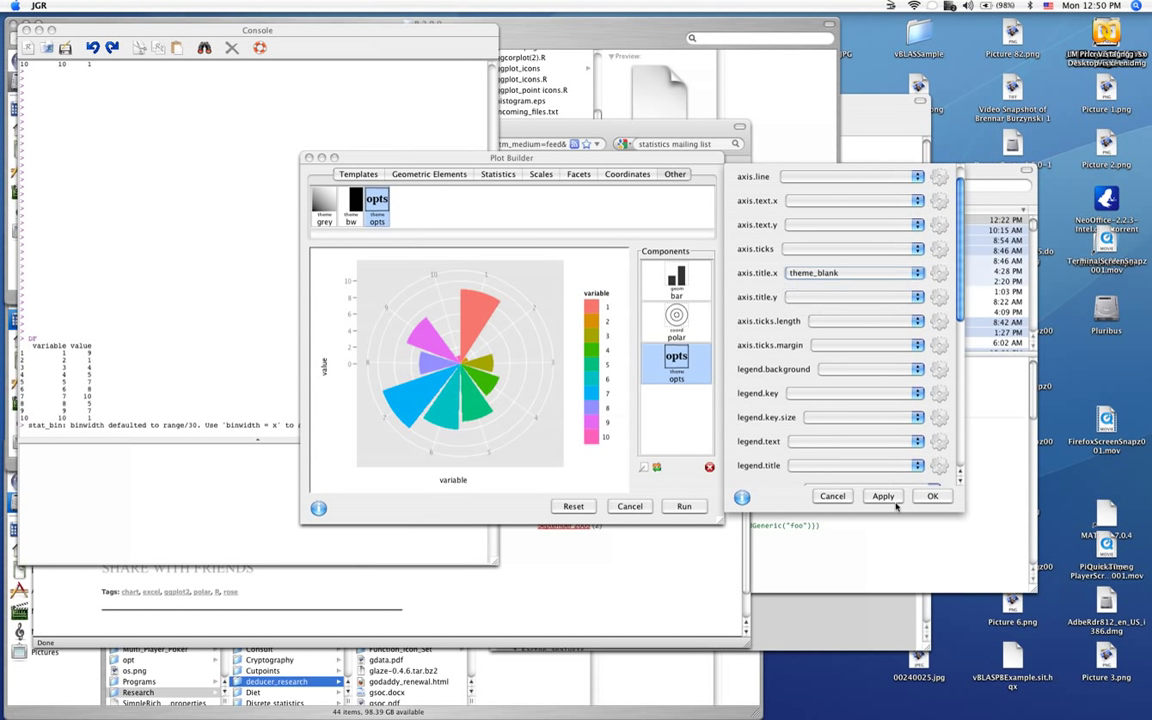
click(886, 498)
Set axis.title.y to theme_blank and update the plot preview
click(855, 278)
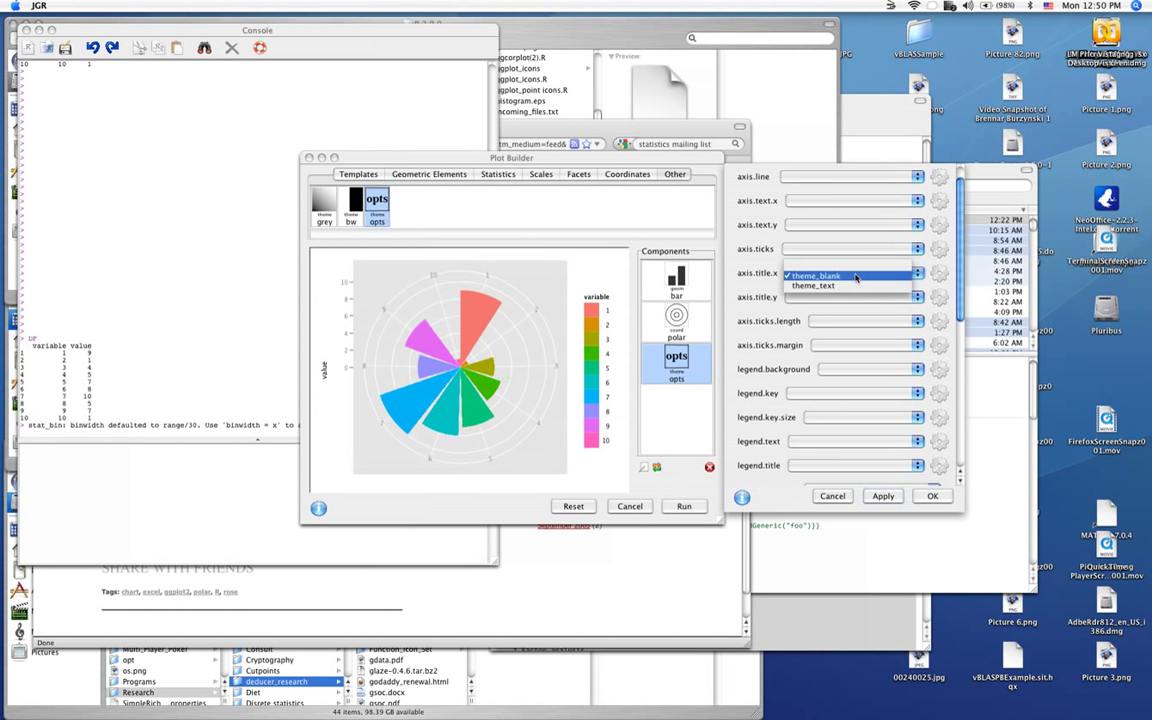
click(733, 276)
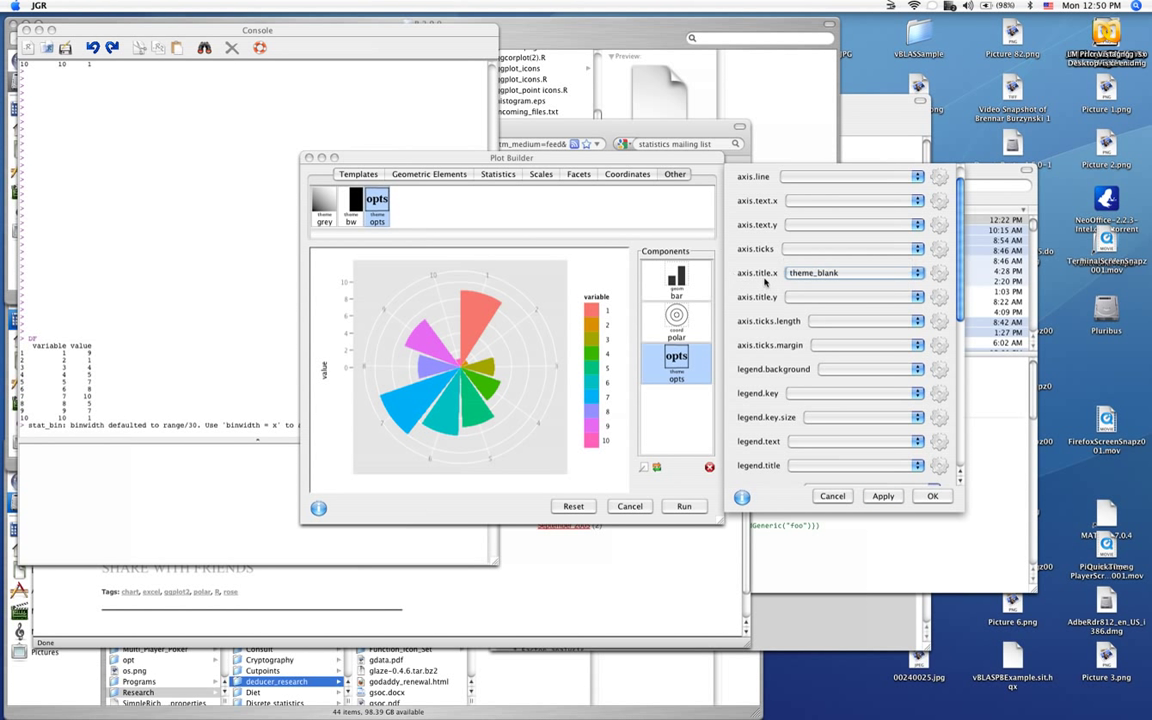
click(820, 297)
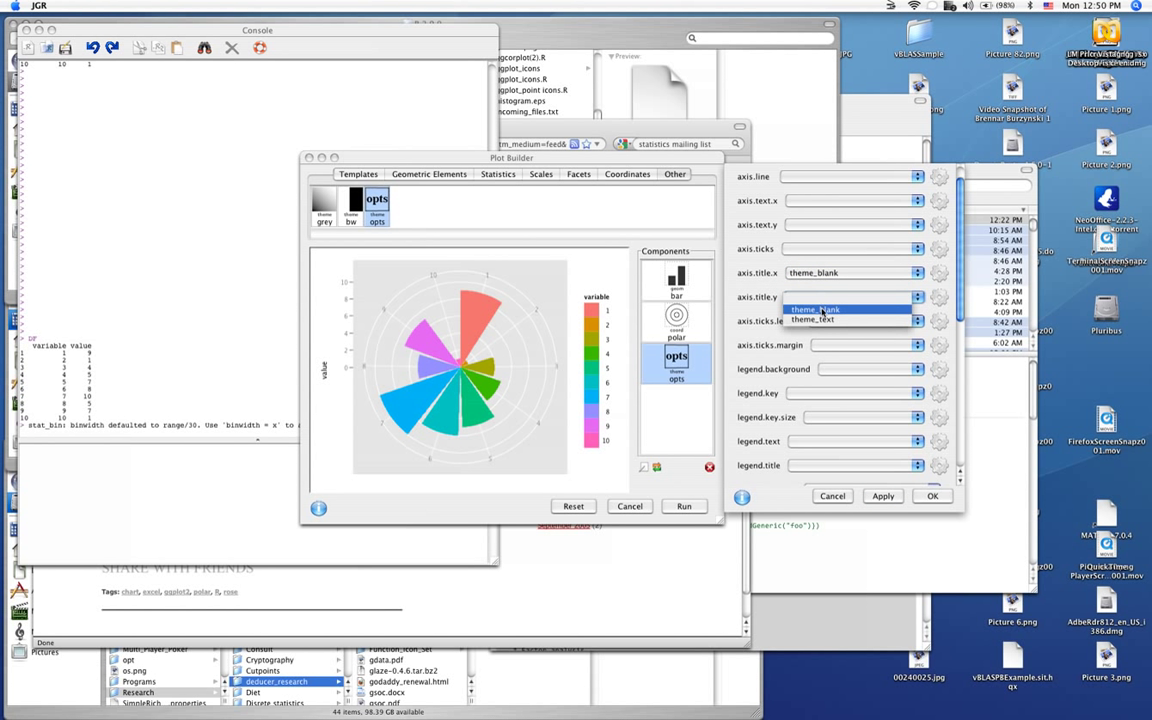
click(815, 310)
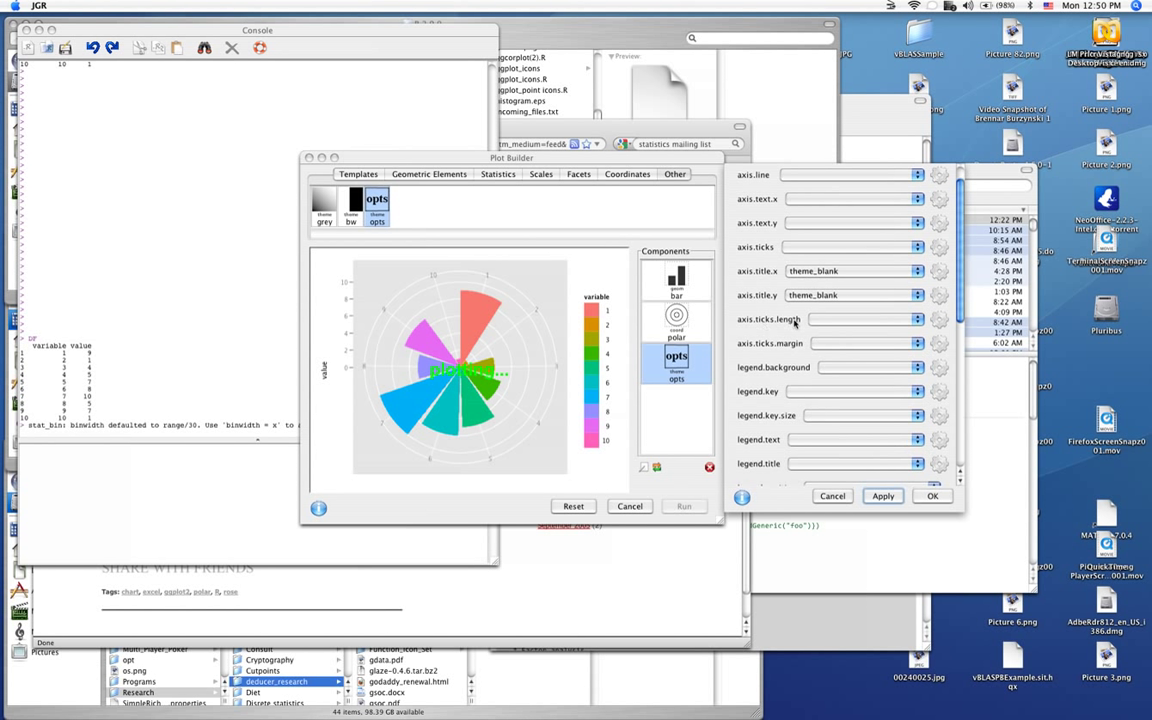
Set axis.ticks to theme_blank and apply the change to the plot
click(810, 248)
click(810, 258)
click(810, 248)
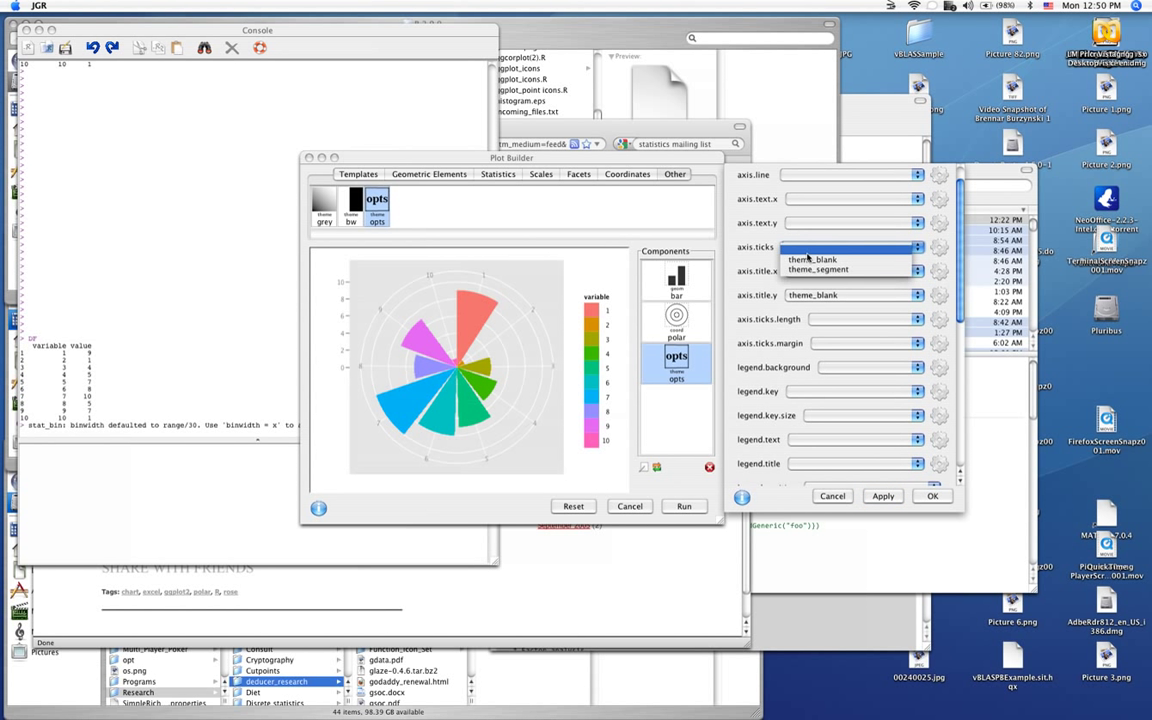
click(812, 259)
click(894, 501)
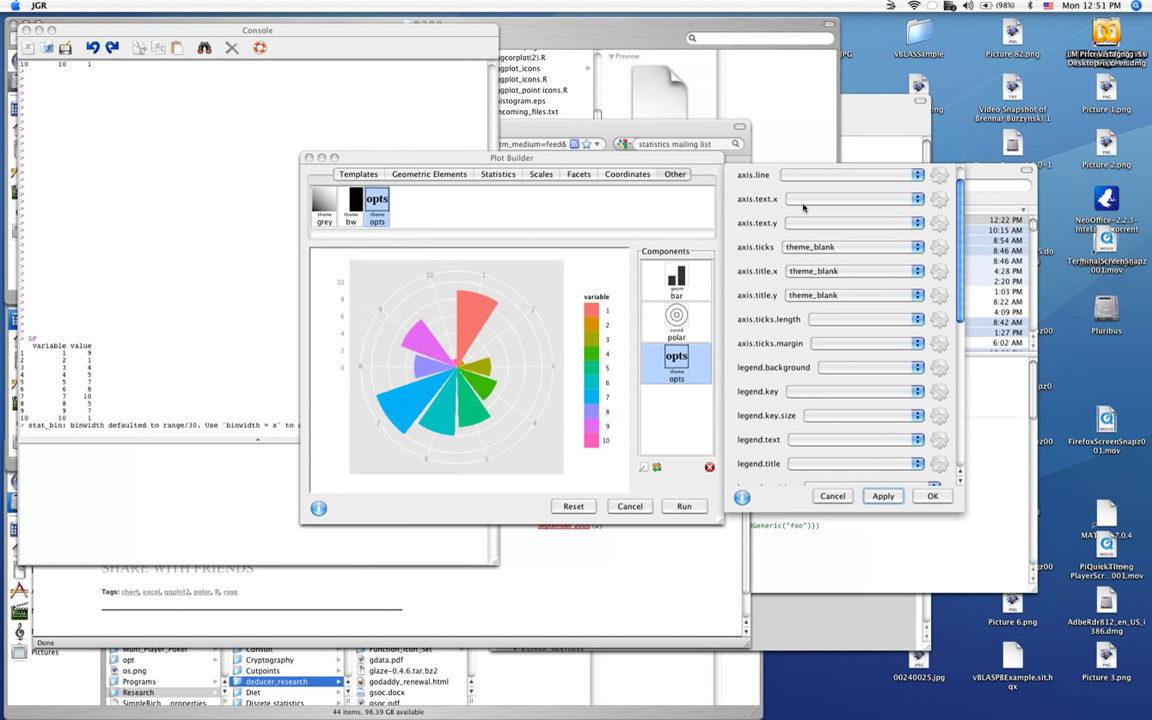
Set axis.text.x and axis.text.y to theme_blank, apply the changes and finish editing the theme options
click(805, 199)
click(812, 212)
click(810, 223)
click(812, 235)
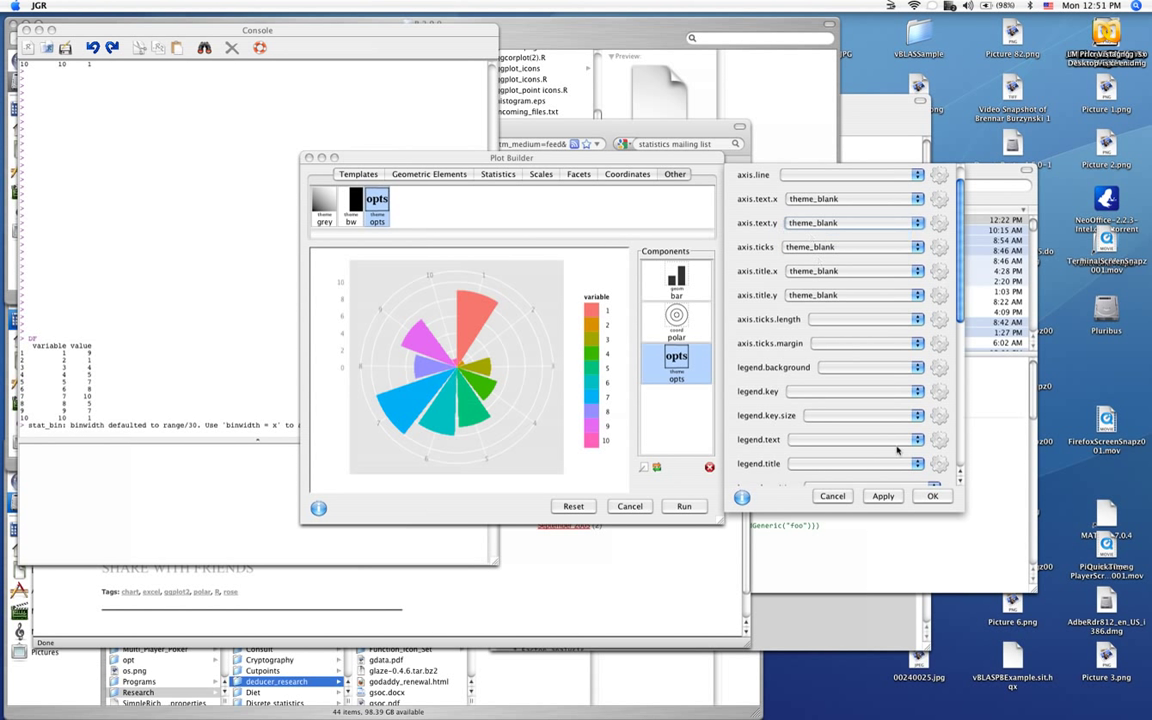
click(886, 496)
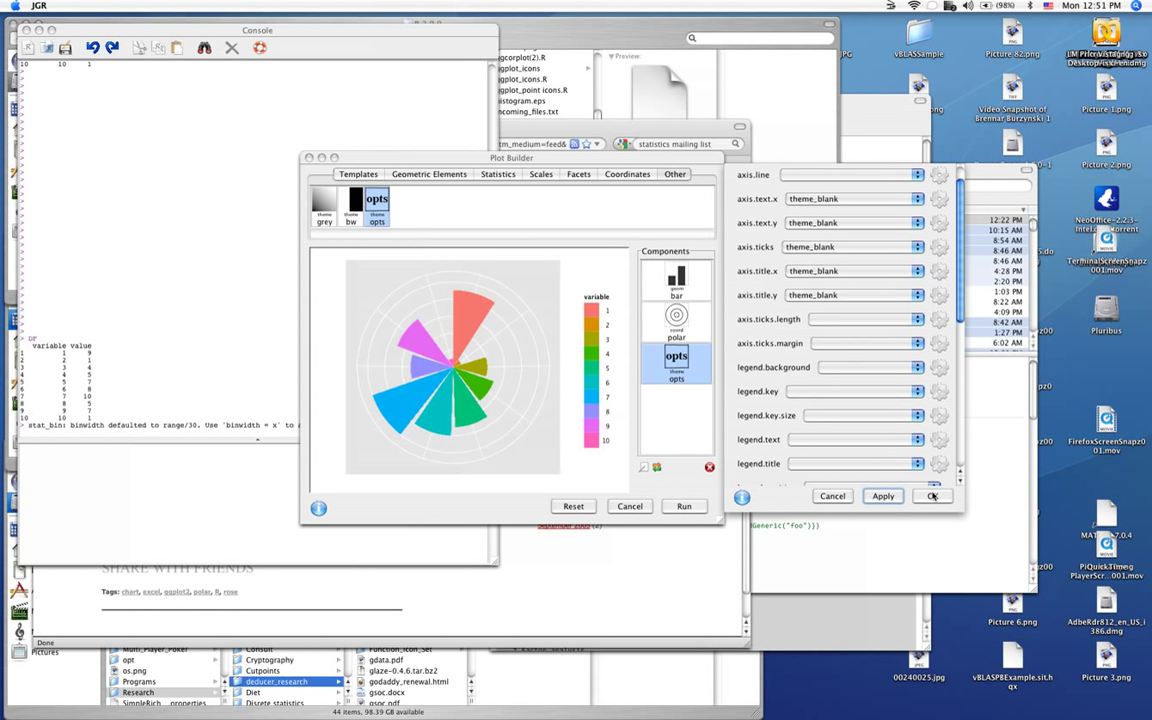
click(932, 496)
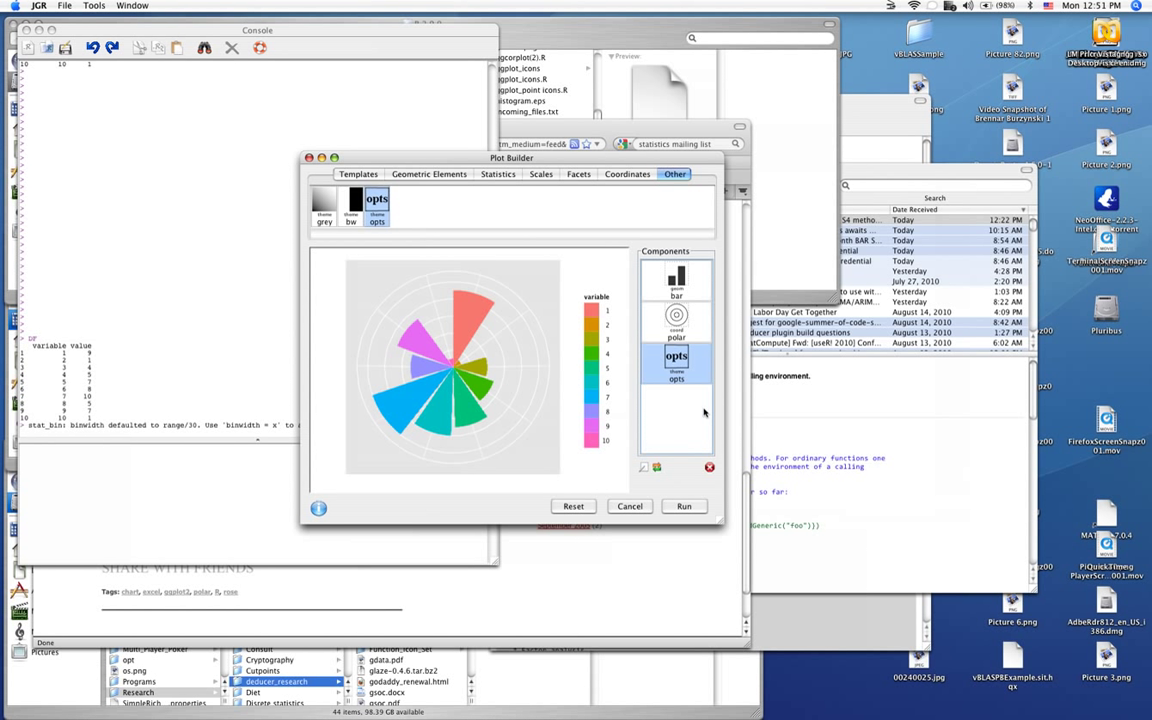
Set the bar component's width option to 1 and apply it to the plot
double_click(681, 288)
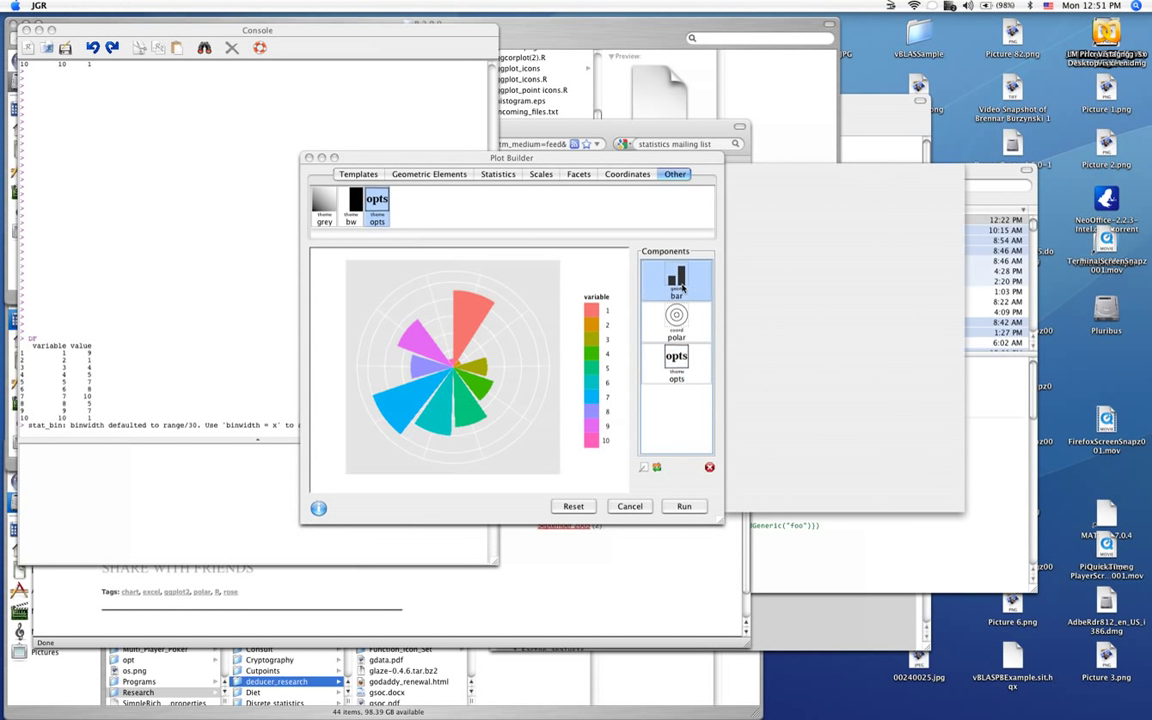
click(913, 199)
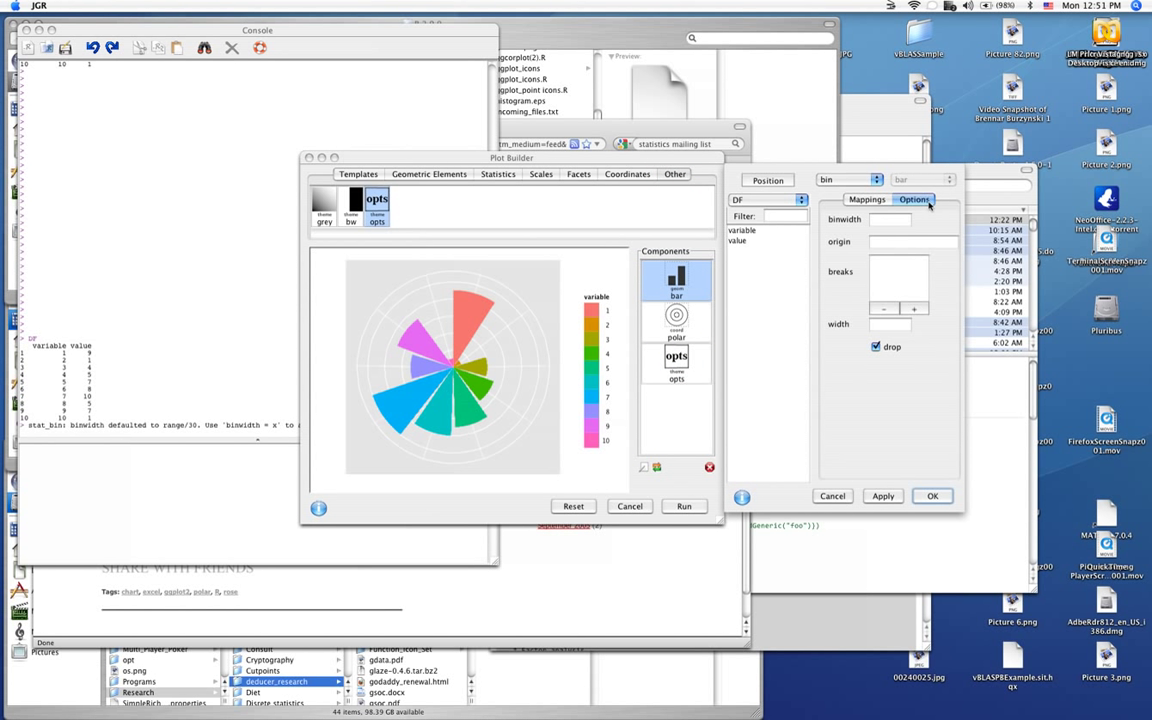
text(1)
click(888, 496)
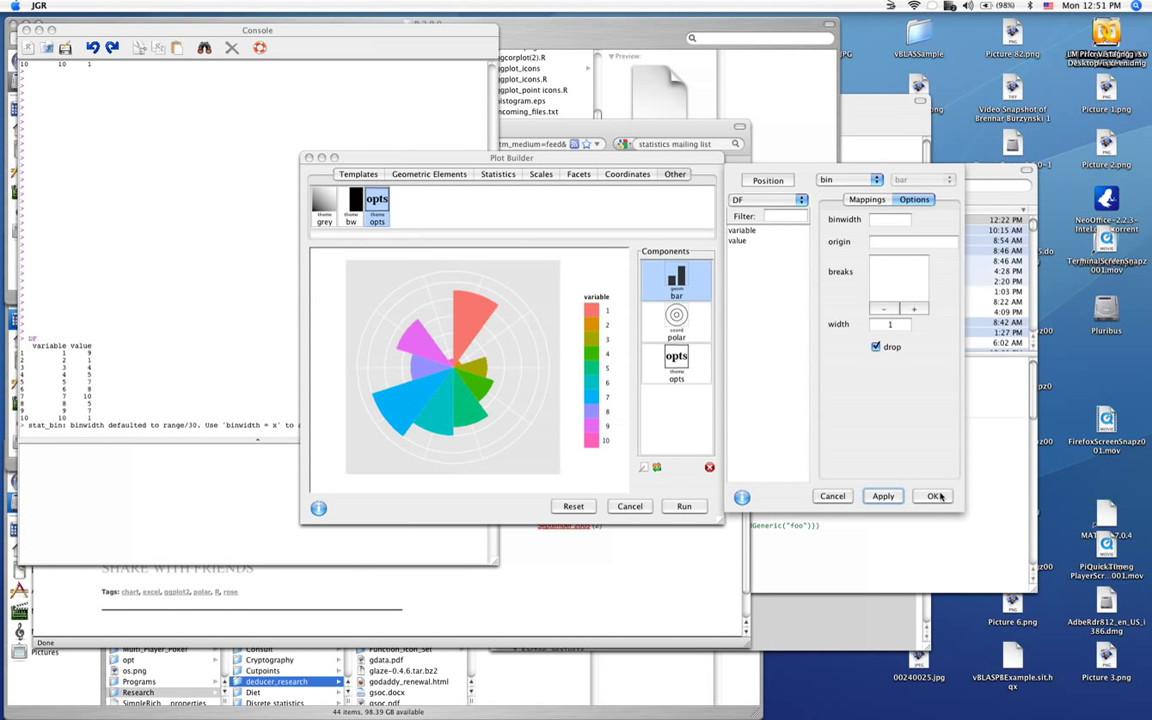
click(934, 496)
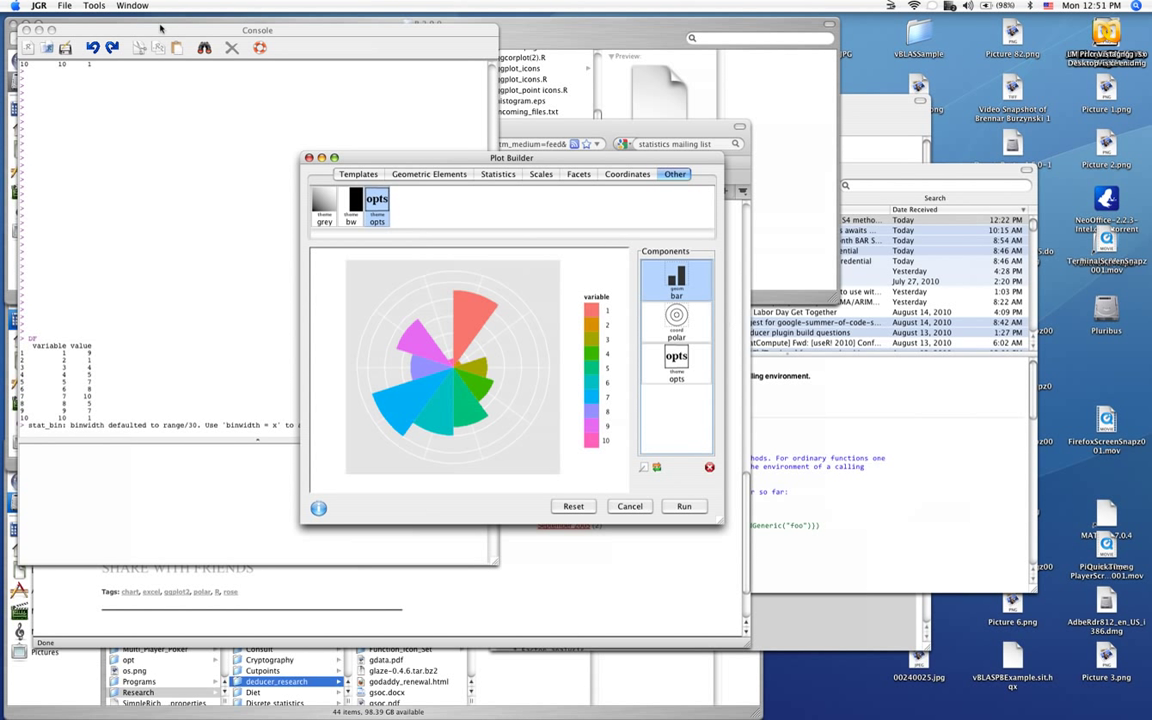
Make a template named rose from the current plot components and check its options dialog
click(97, 6)
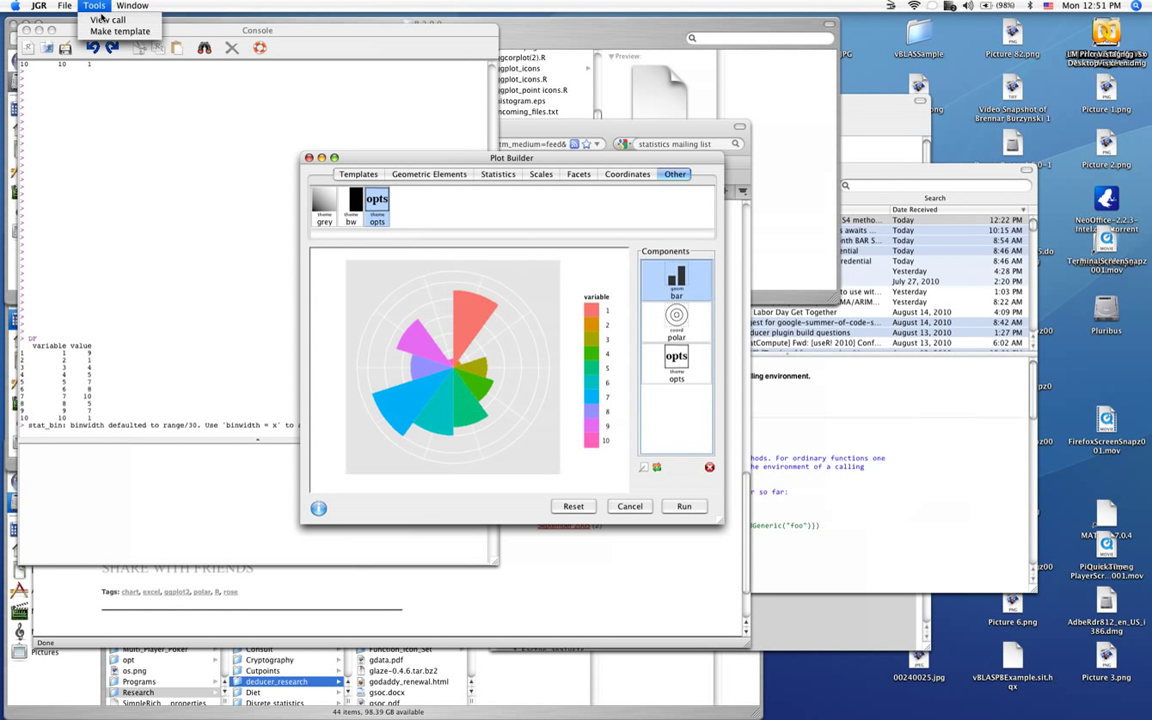
click(104, 33)
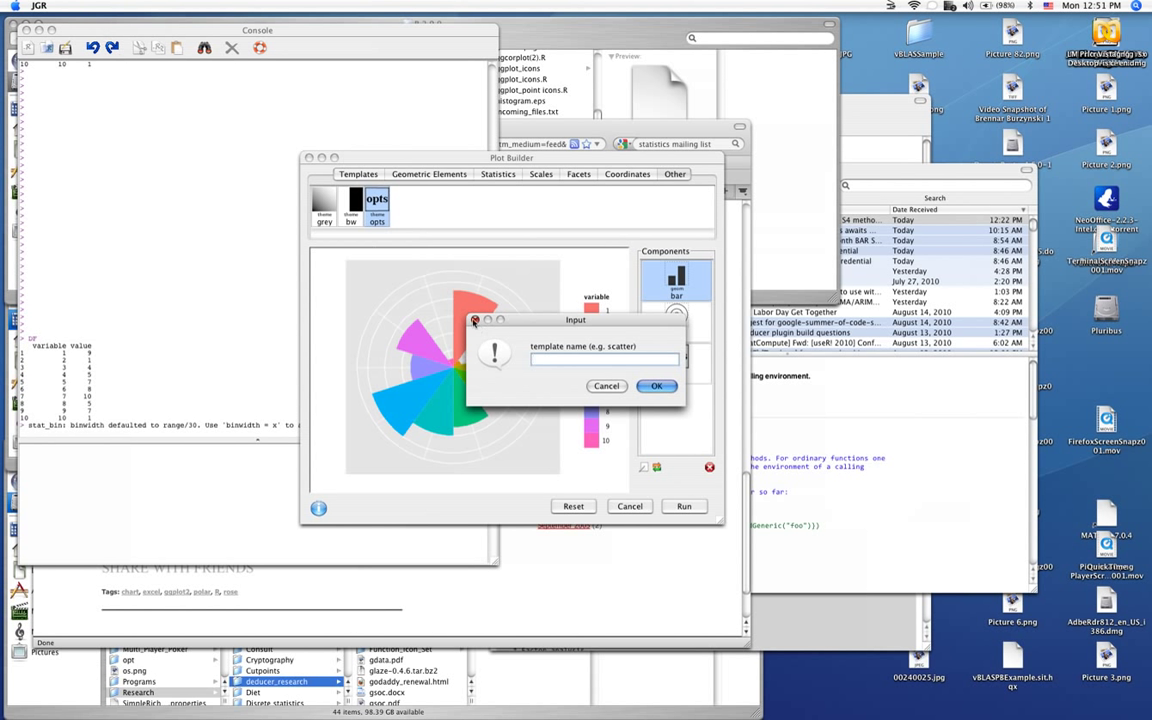
text(rose)
key(Return)
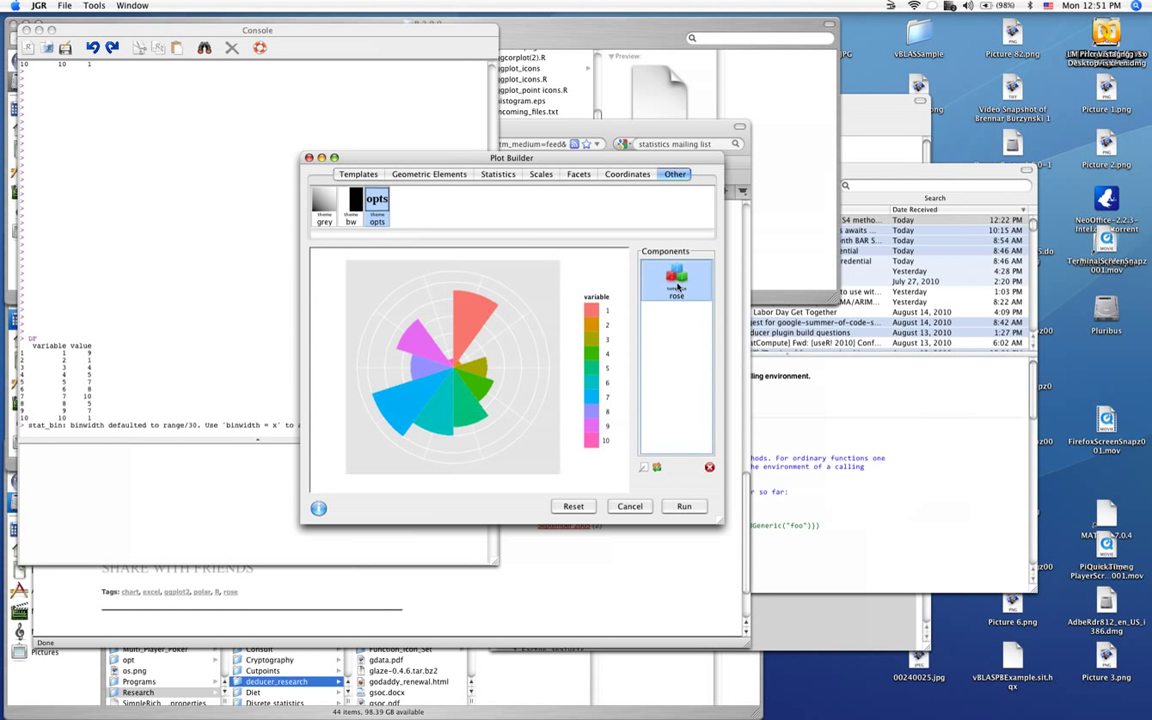
double_click(678, 285)
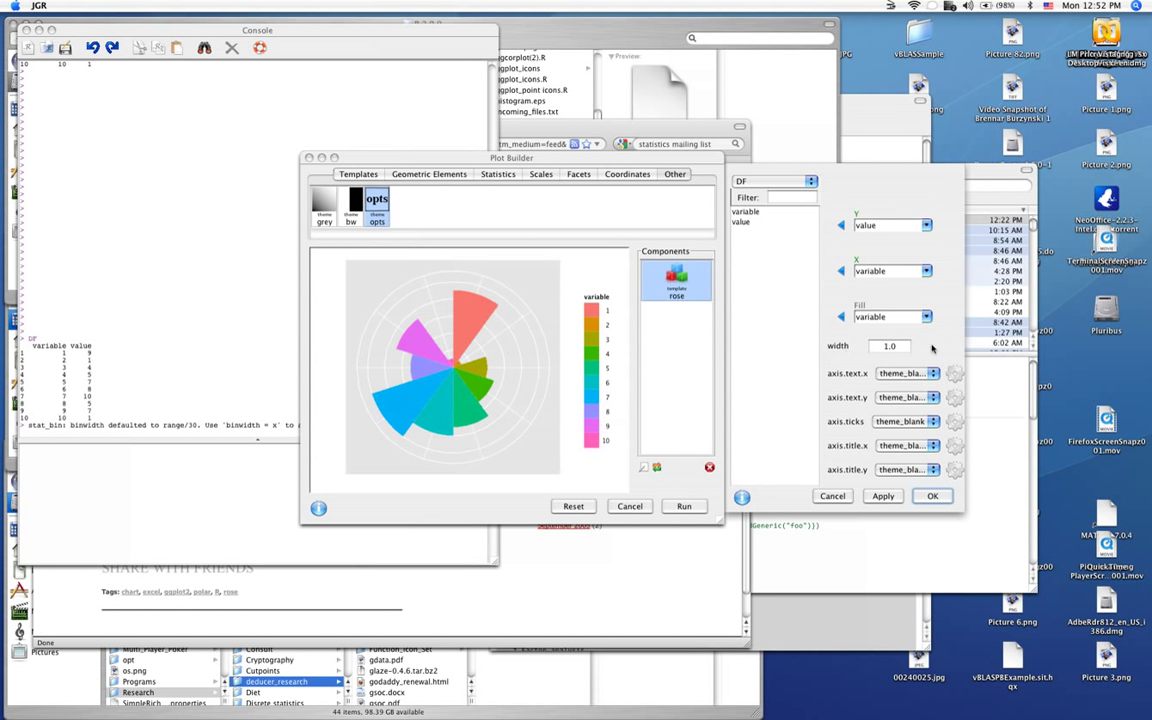
click(835, 496)
Edit the rose template's dialog, labelling y as Length, x as Category and fill as Category (same as above)
right_click(672, 272)
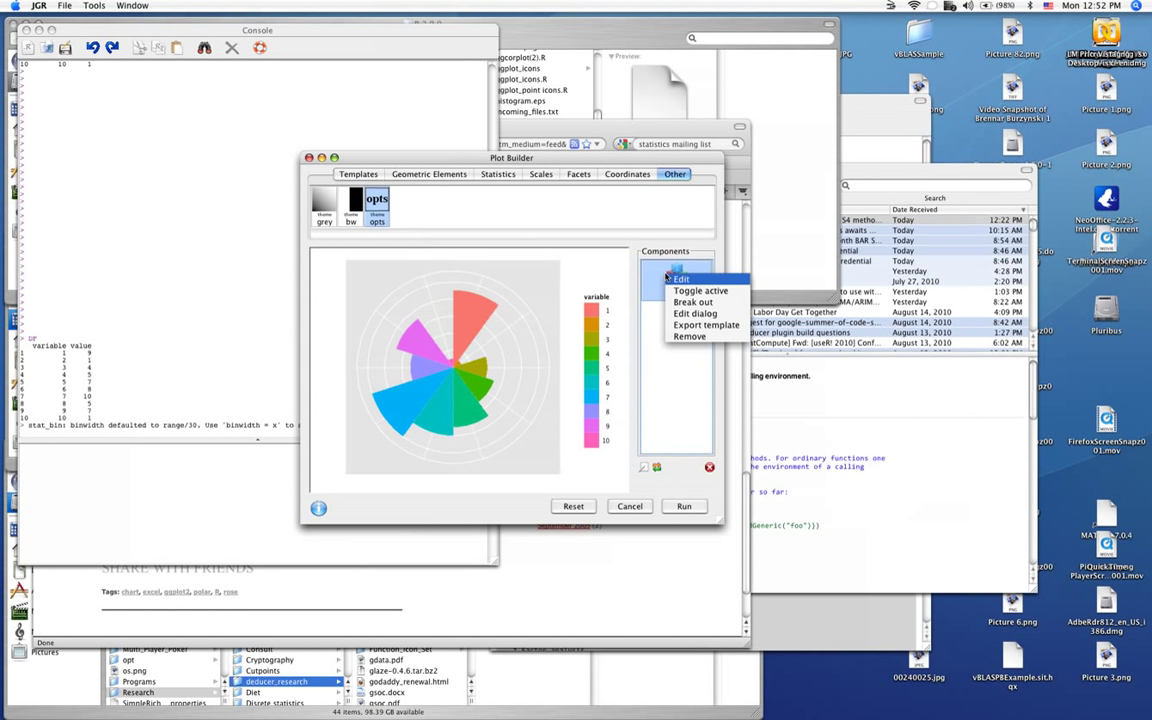
click(694, 314)
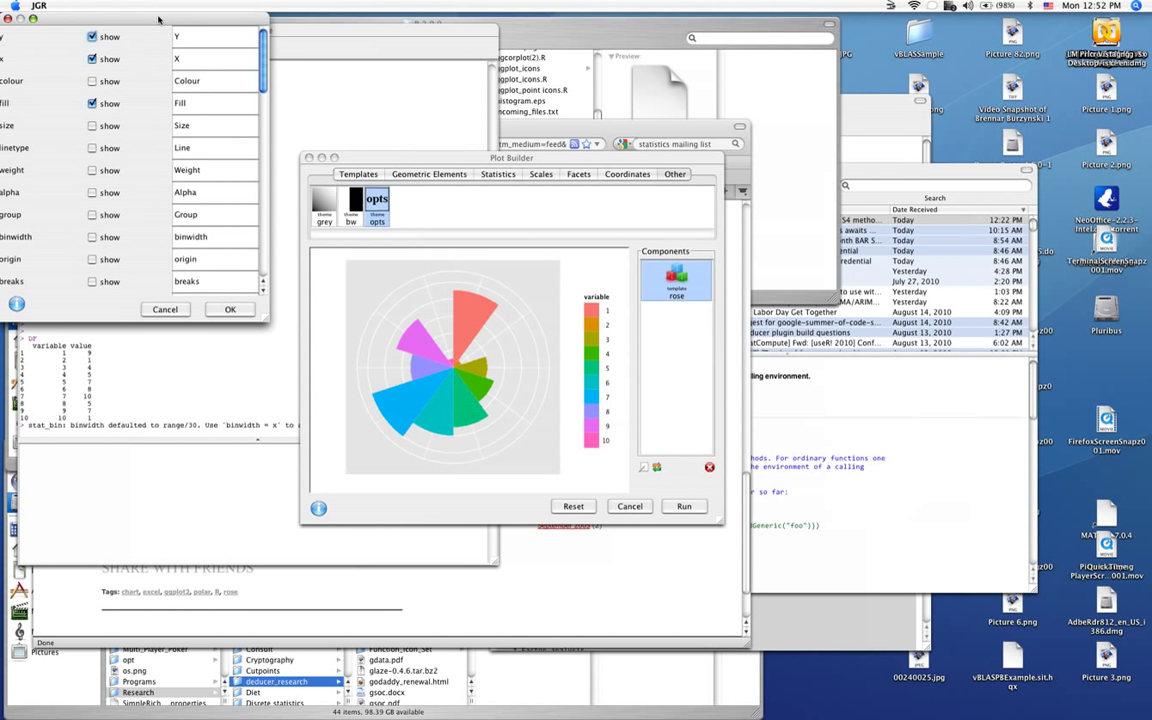
drag(150, 17, 199, 33)
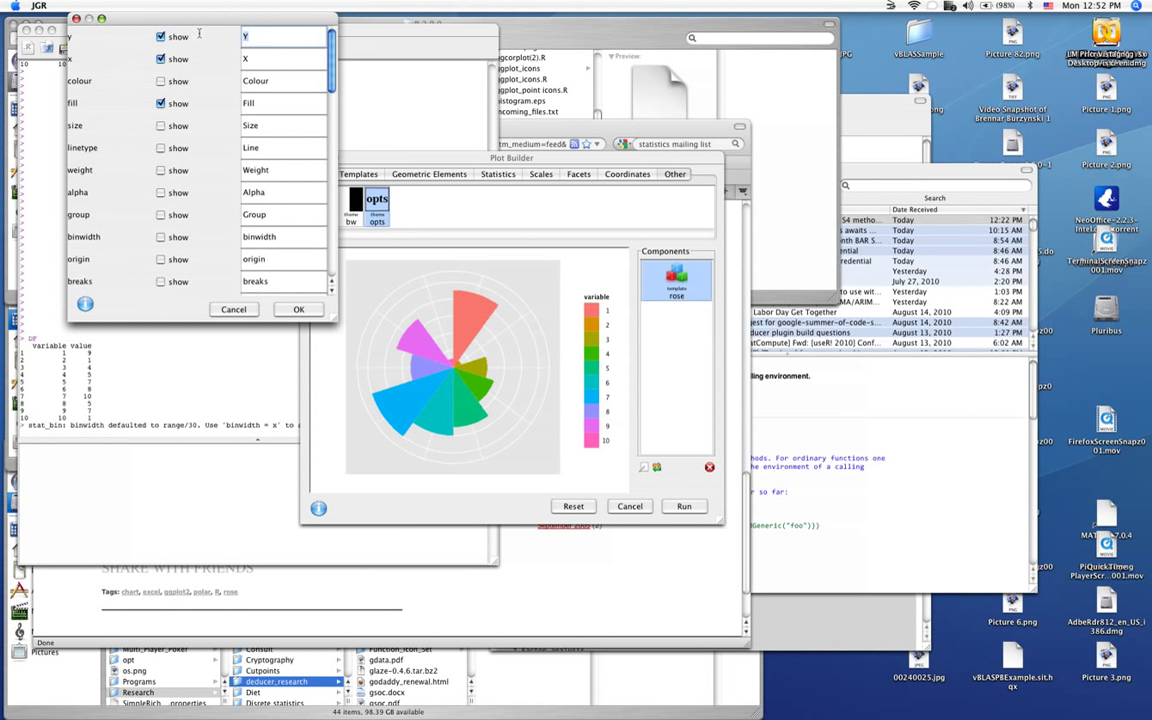
text(le)
text(ngth)
text(L)
click(240, 59)
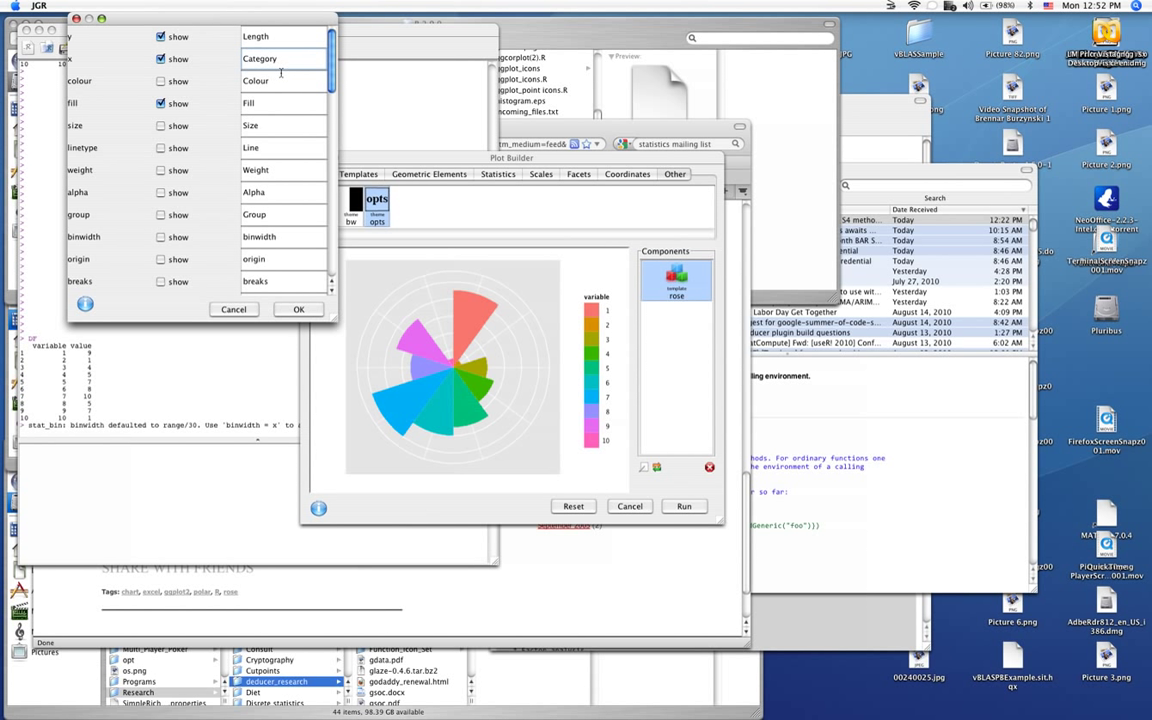
double_click(266, 101)
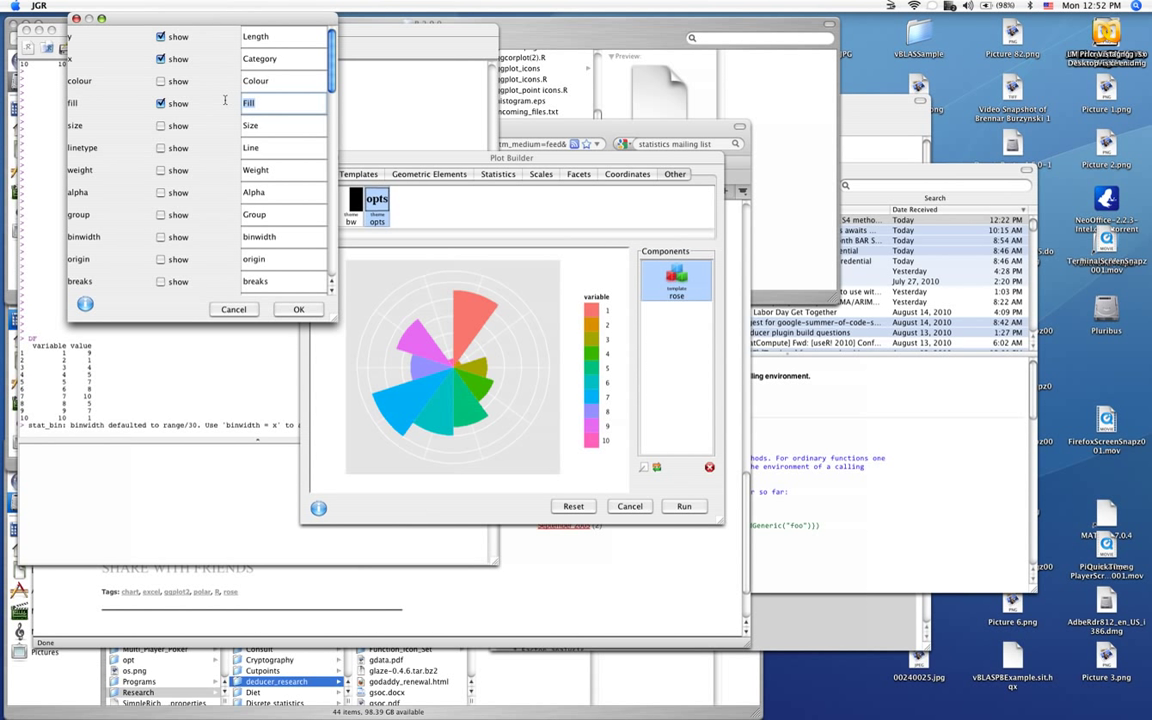
text(C)
text(ategory (same as above))
Hide width and the axis text, ticks and title options from the rose template's dialog, and check the edited dialog
drag(332, 68, 332, 143)
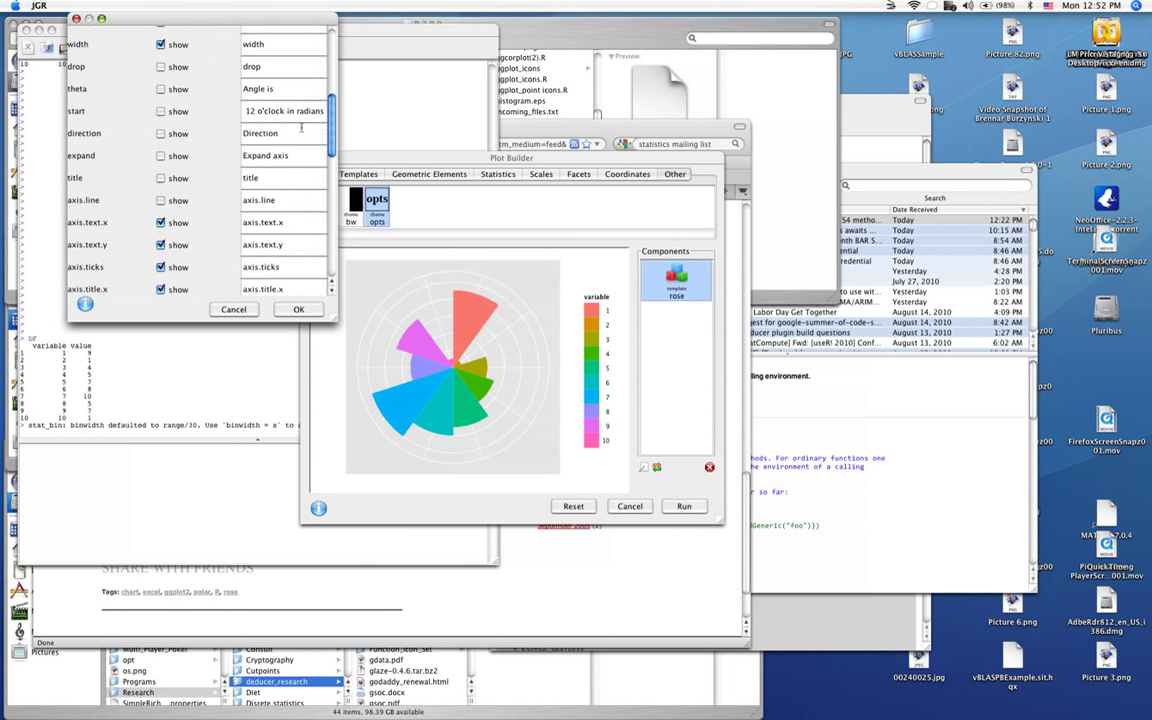
click(160, 45)
click(160, 222)
click(160, 245)
click(160, 289)
click(160, 267)
drag(330, 140, 326, 230)
click(160, 133)
click(298, 309)
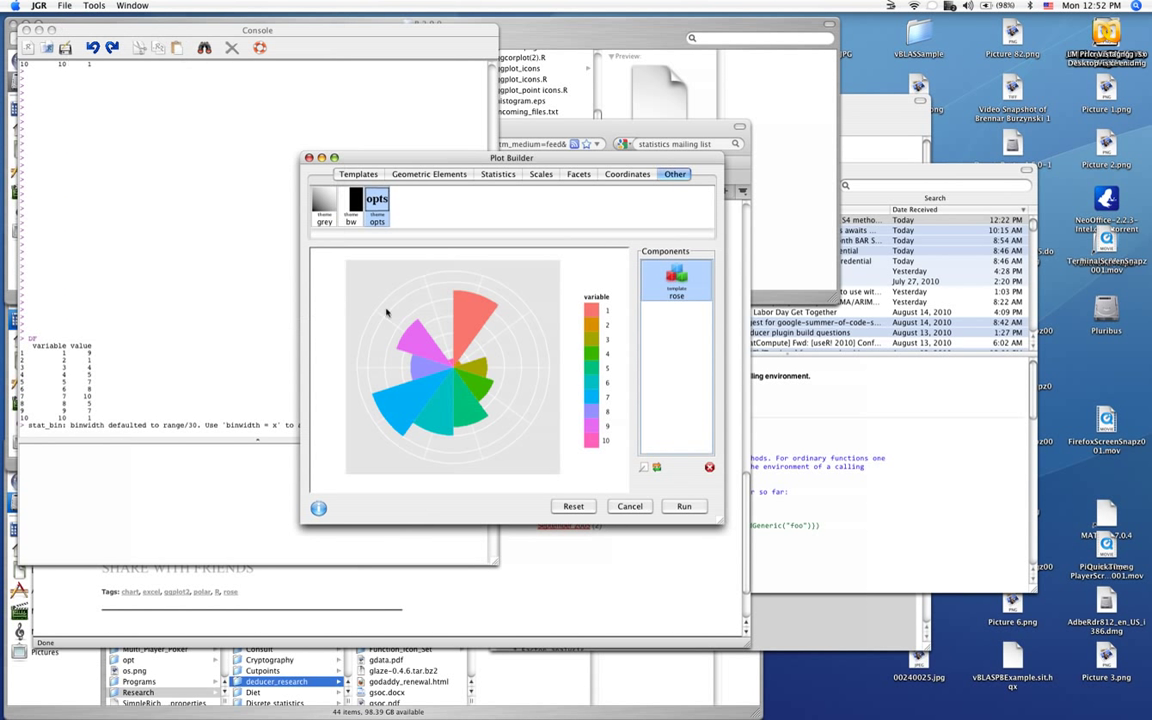
double_click(673, 287)
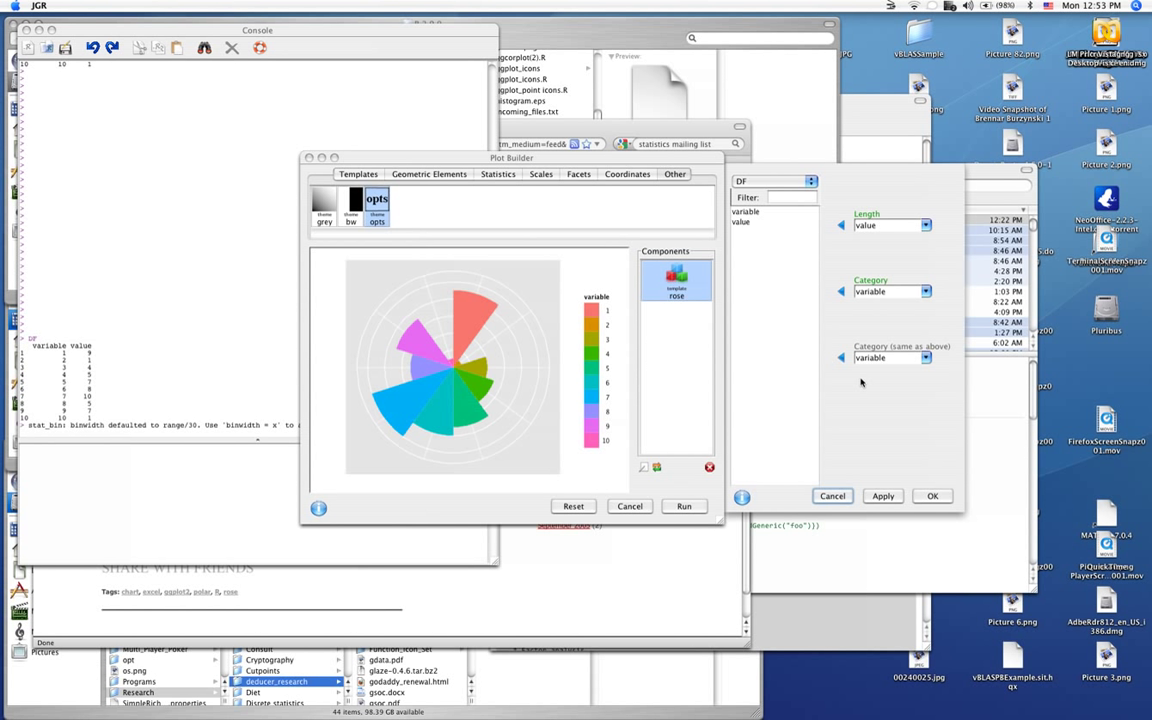
click(931, 496)
Export the rose template as rose in the R 2.9.0 folder, overwriting the existing rose.ggtmpl file
right_click(680, 281)
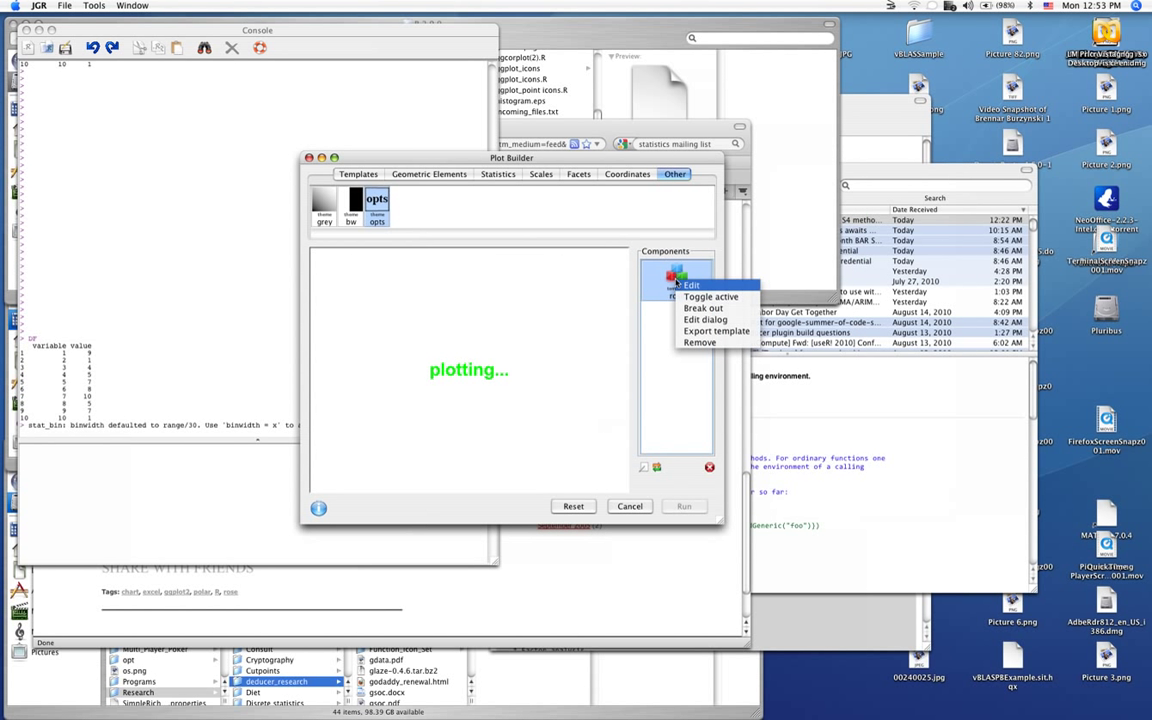
click(691, 331)
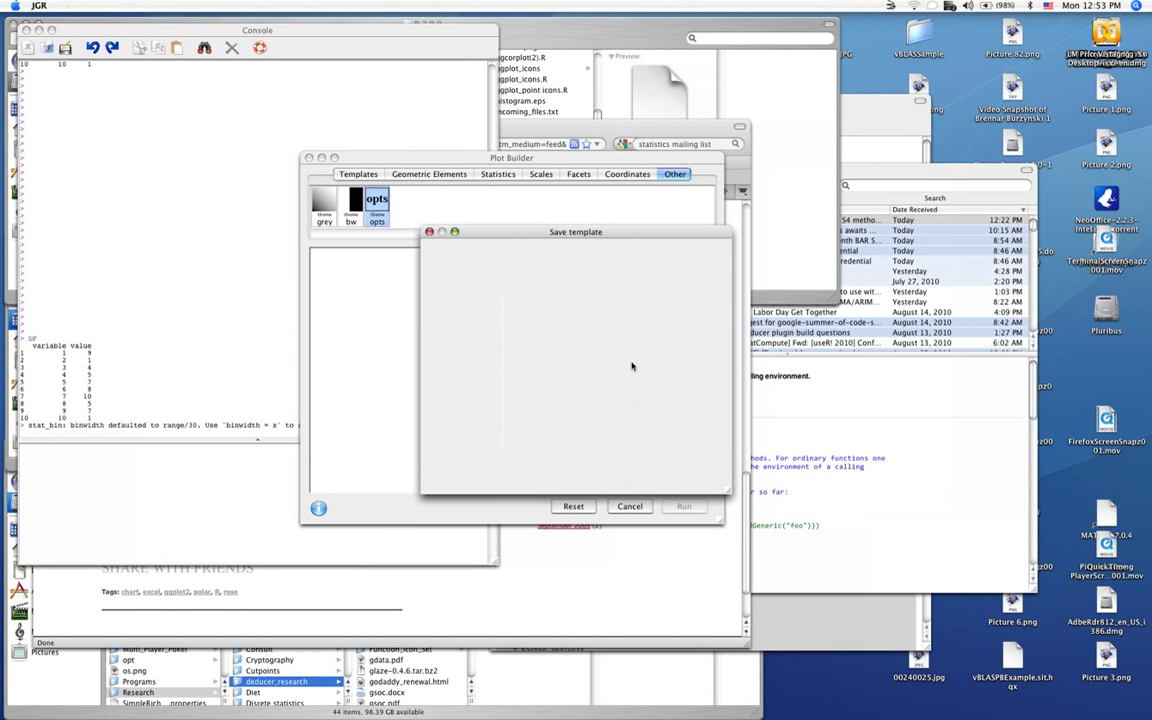
text(rose)
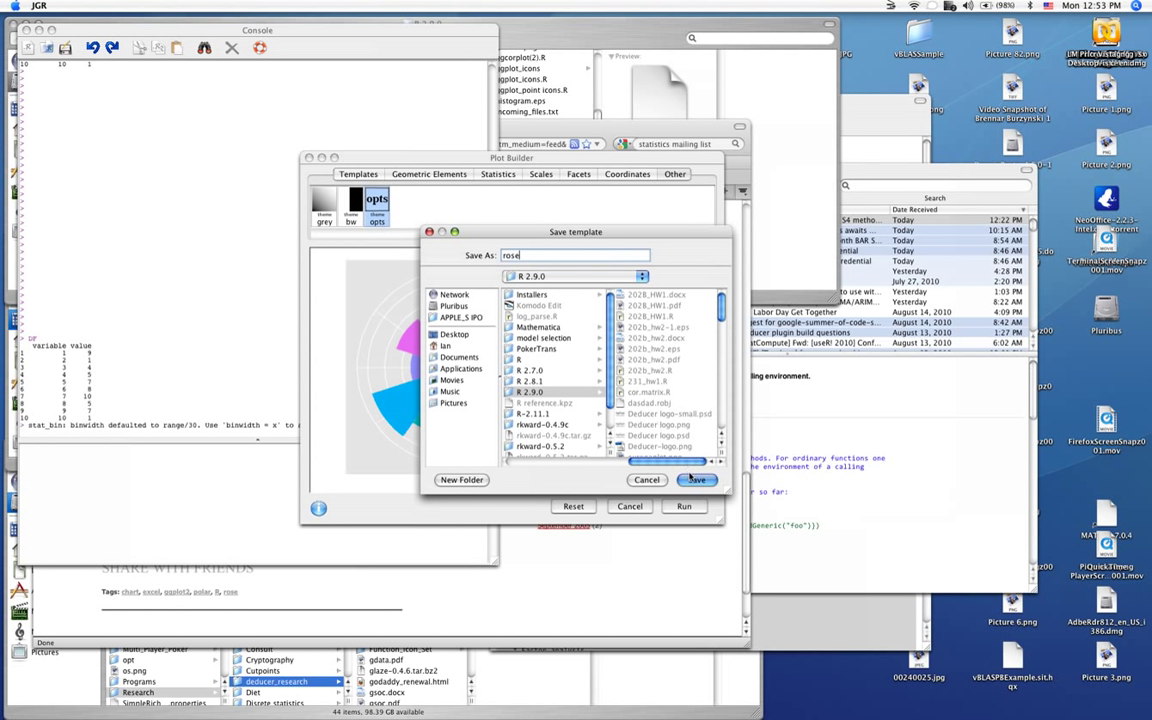
click(692, 480)
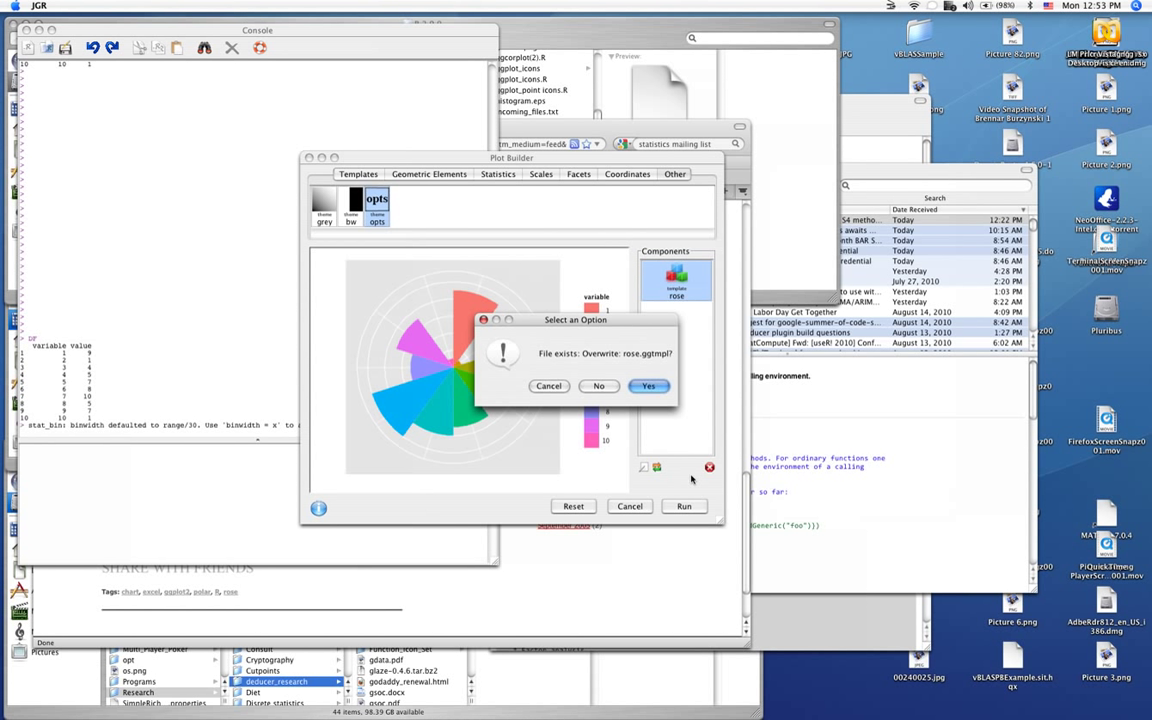
click(649, 386)
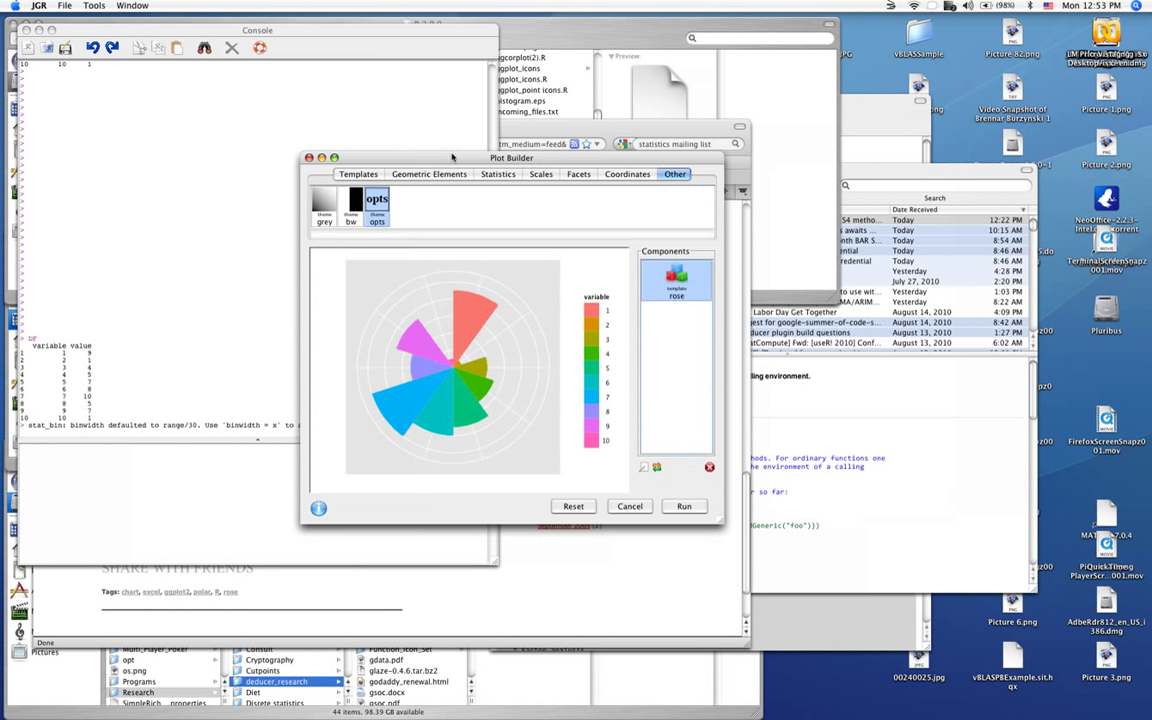
Run the finished rose plot and place its graphics window beside the console
drag(452, 158, 486, 160)
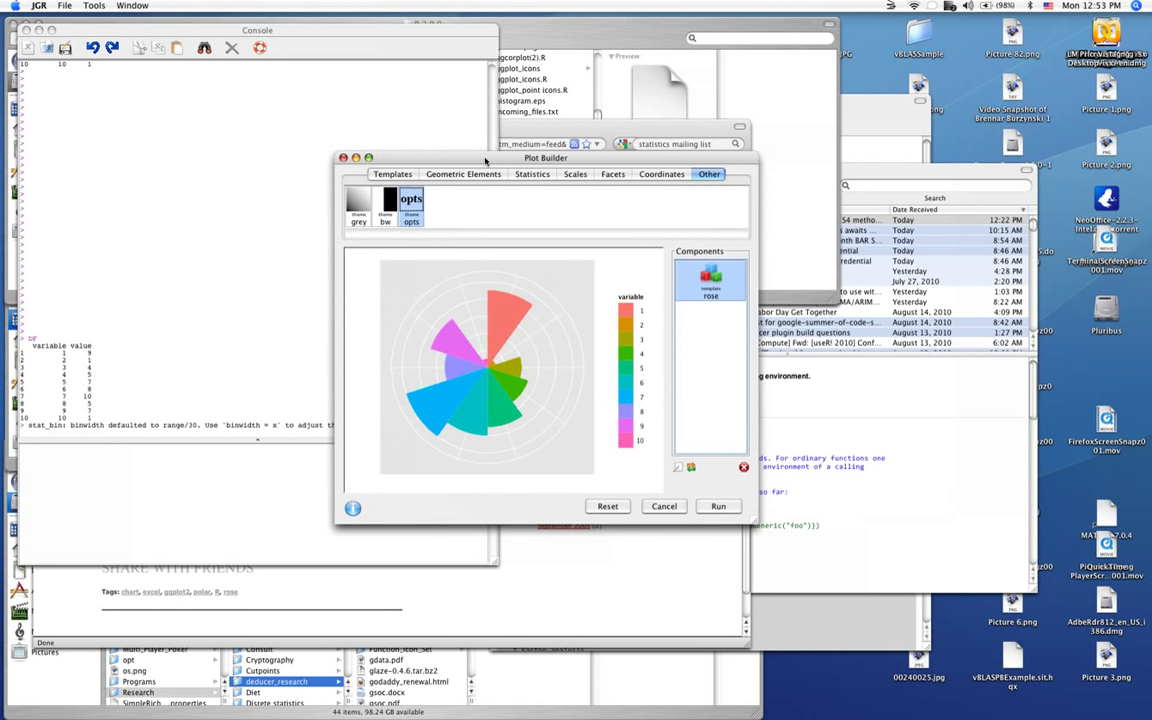
click(718, 507)
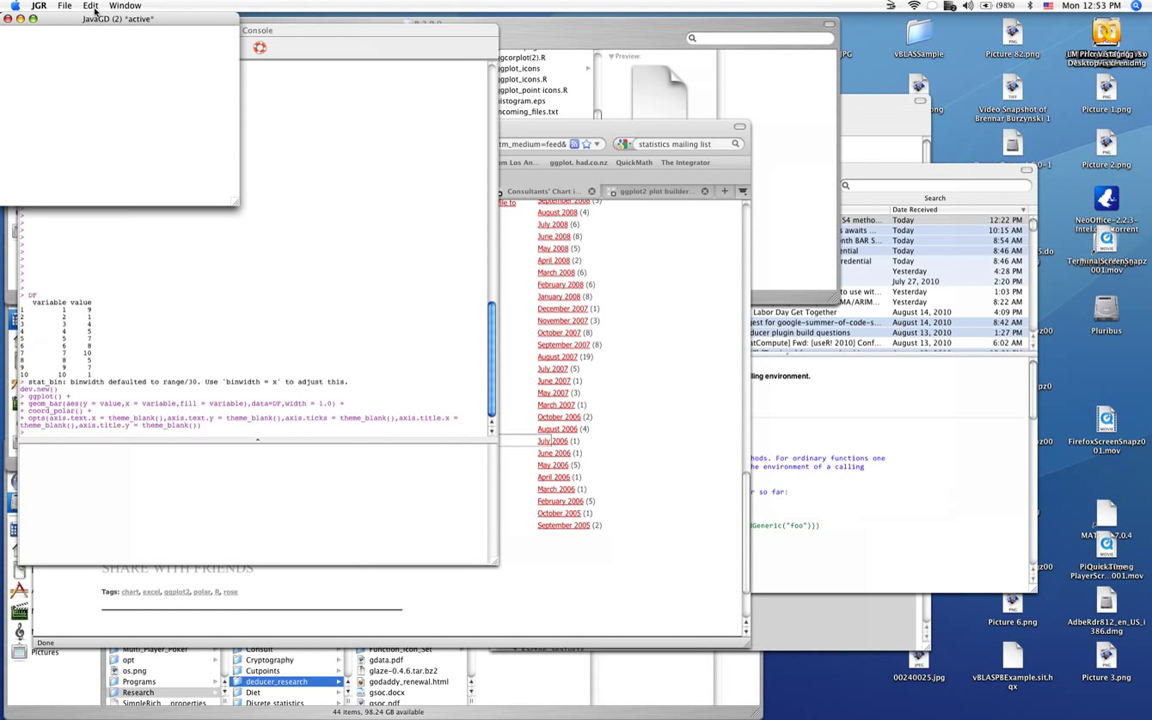
drag(56, 19, 556, 20)
Recall the generated ggplot command in the console and examine its code
click(218, 488)
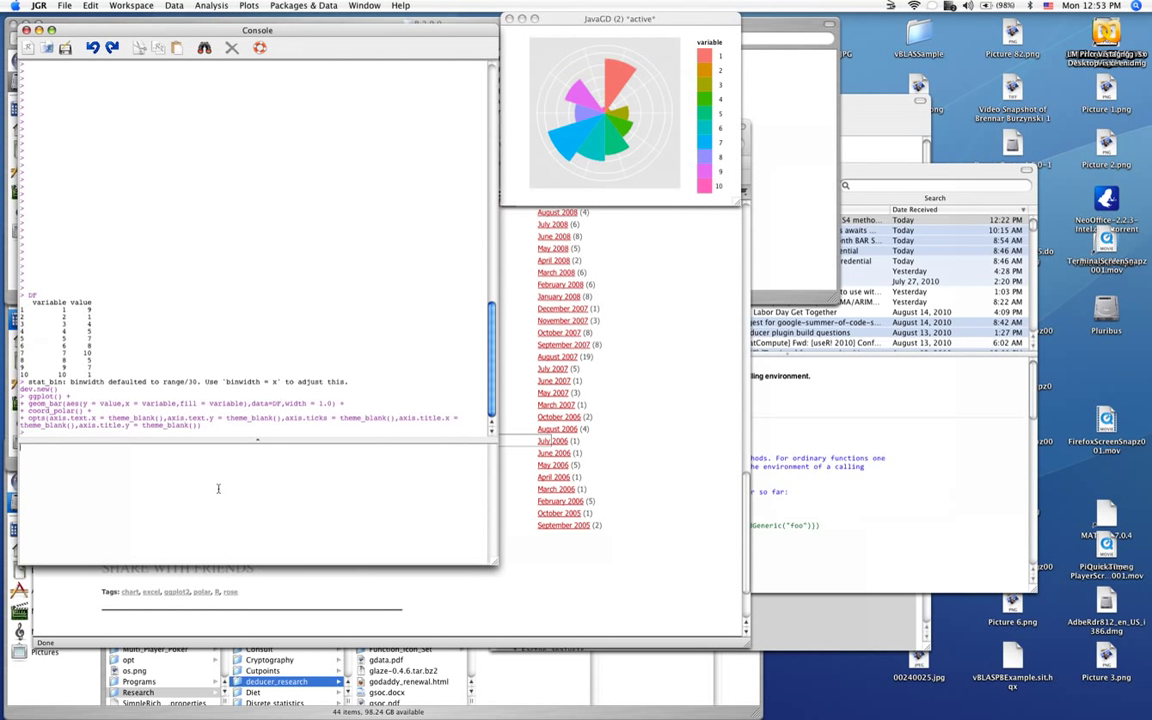
key(Up)
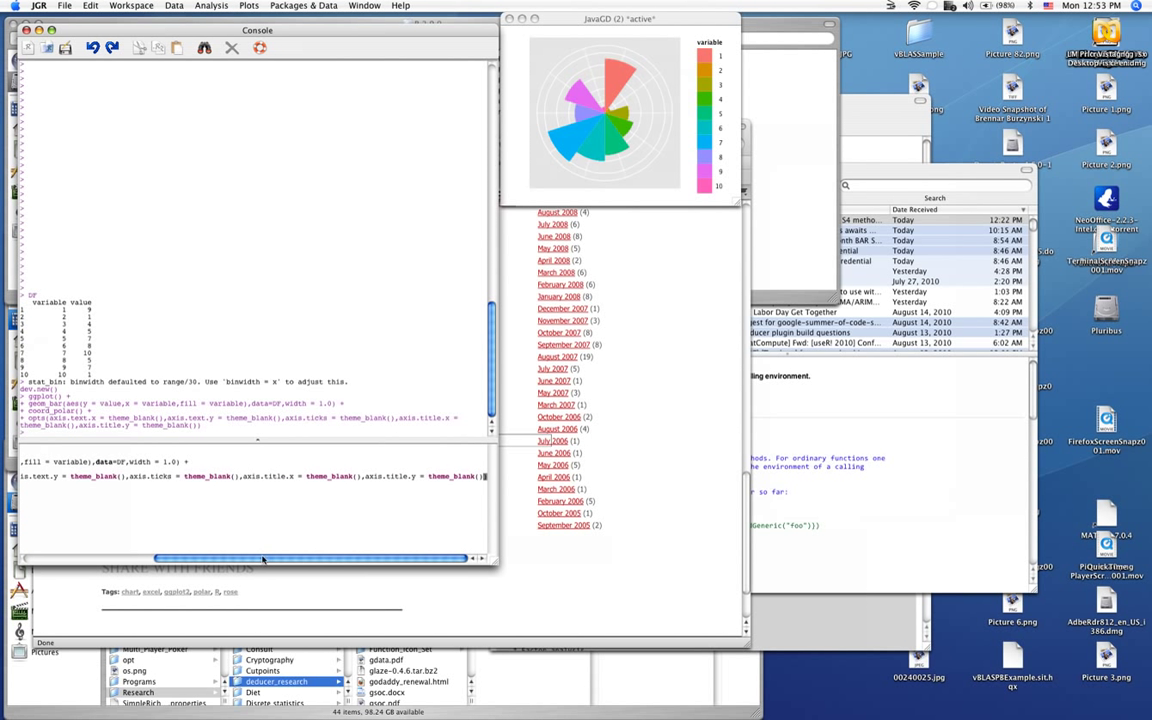
scroll(236, 492, left, 5)
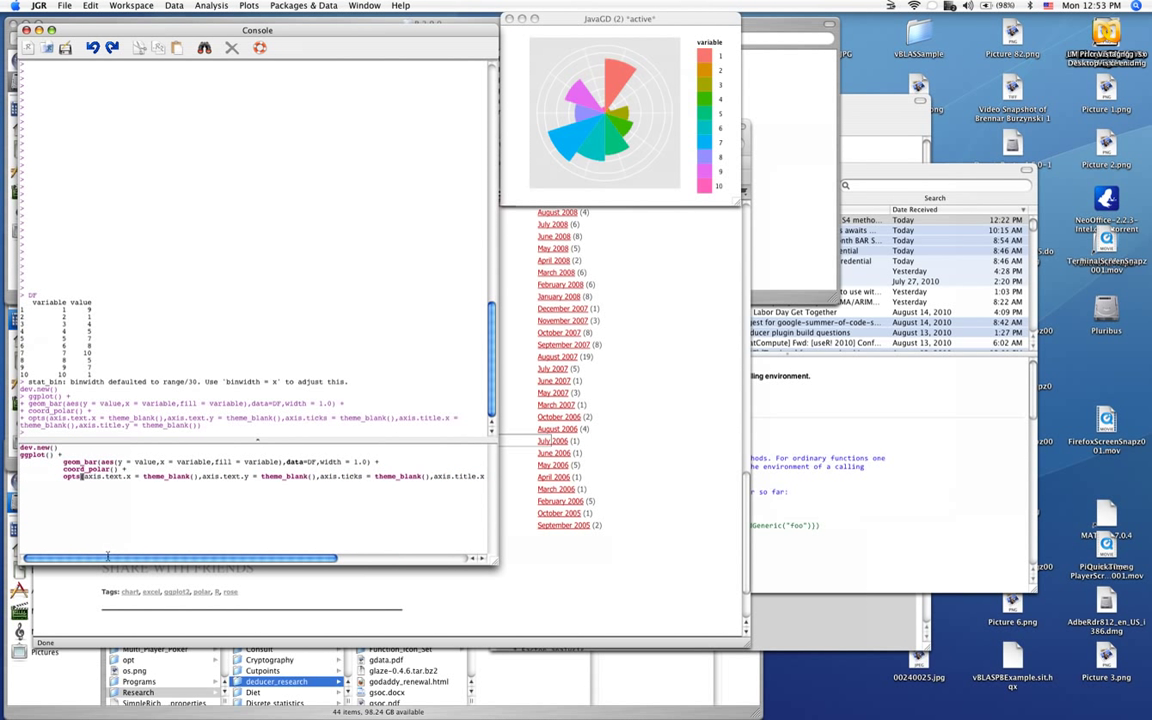
scroll(110, 550, right, 2)
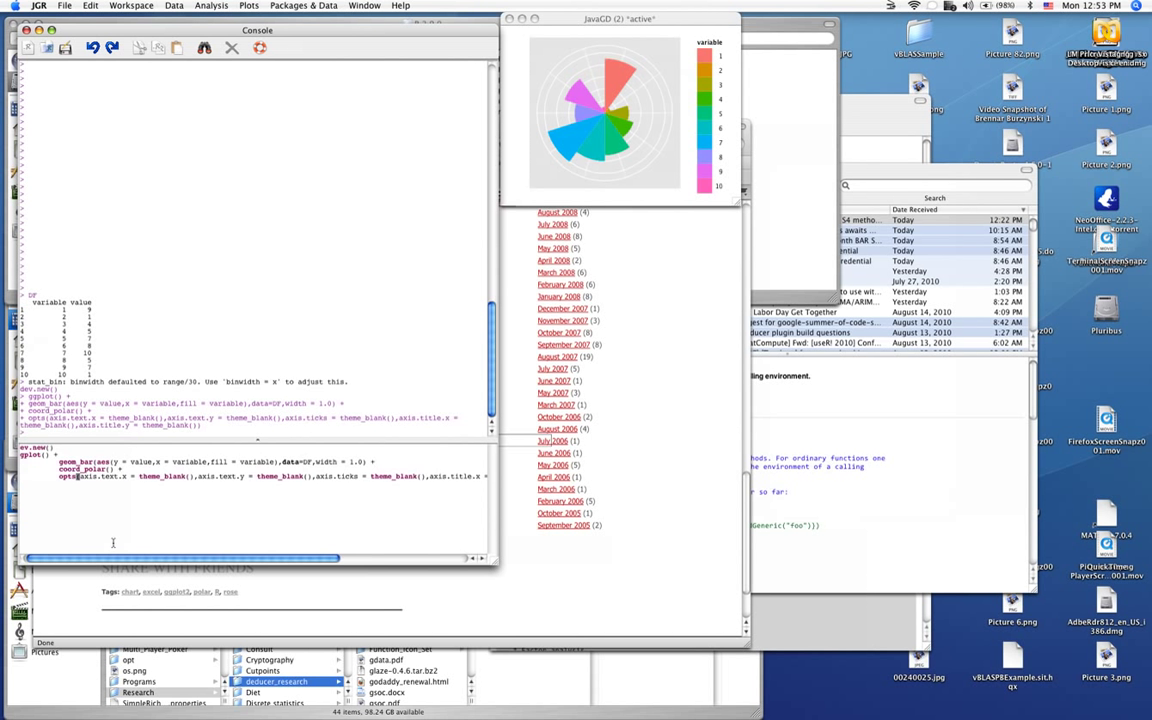
key(Return)
Import the rose.ggtmpl plot template from the R 2.9.0 folder
click(175, 6)
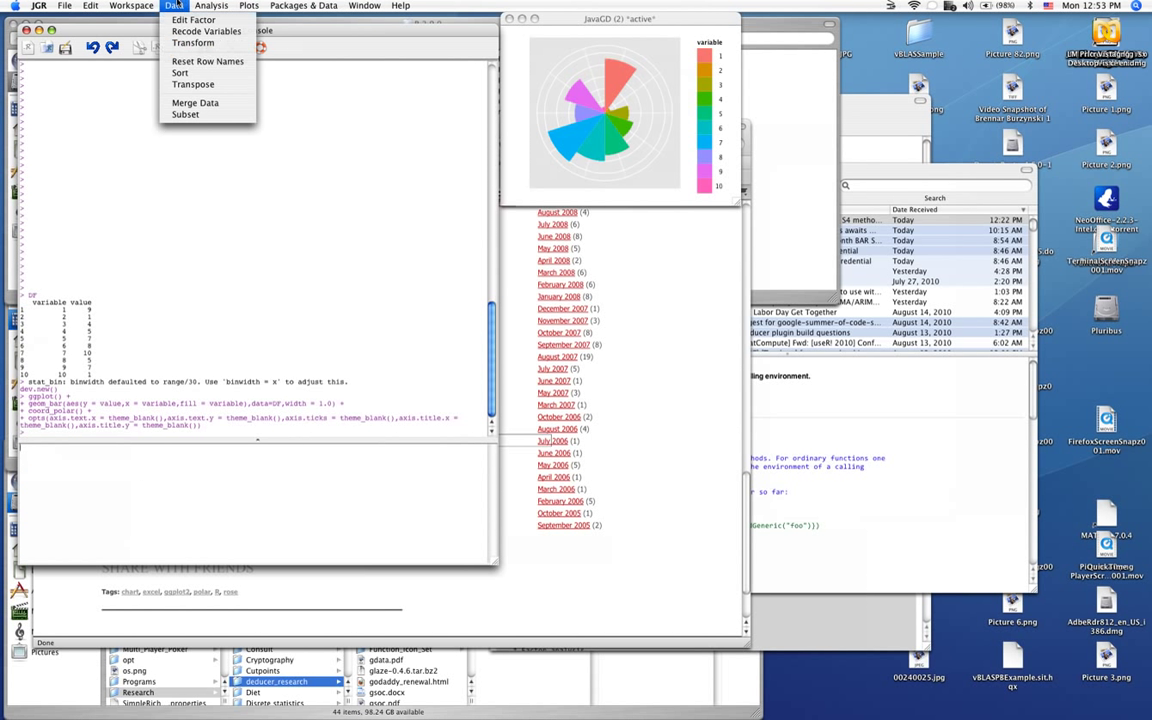
click(253, 30)
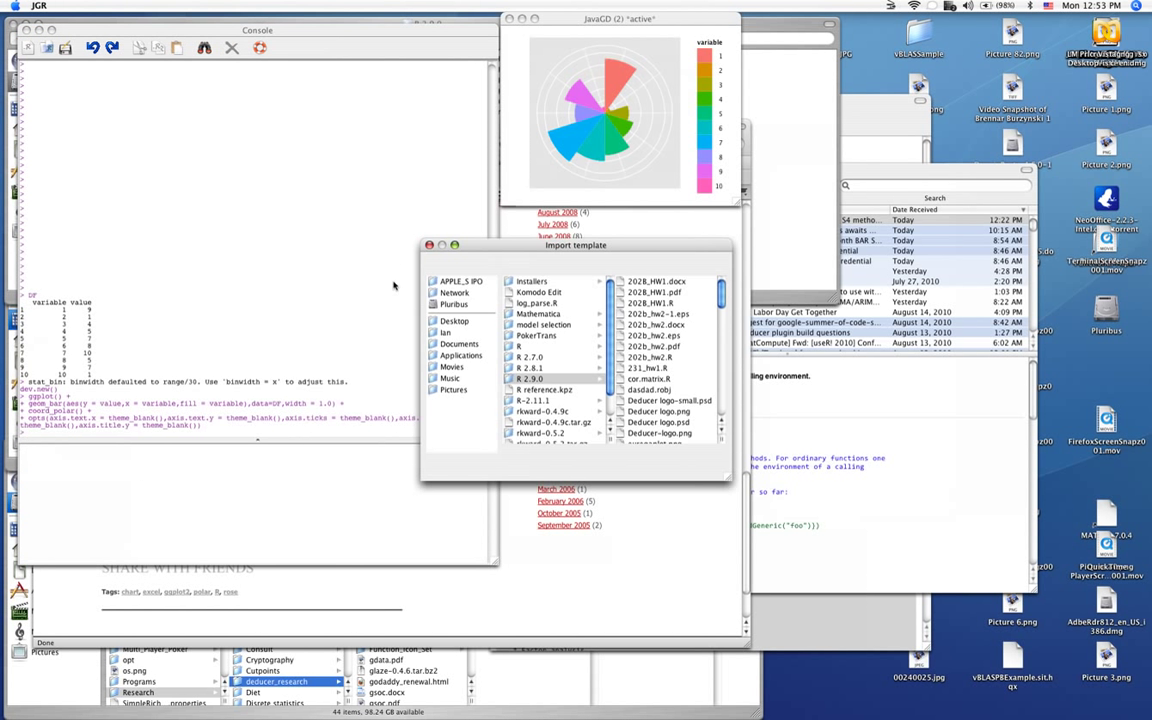
scroll(681, 360, down, 15)
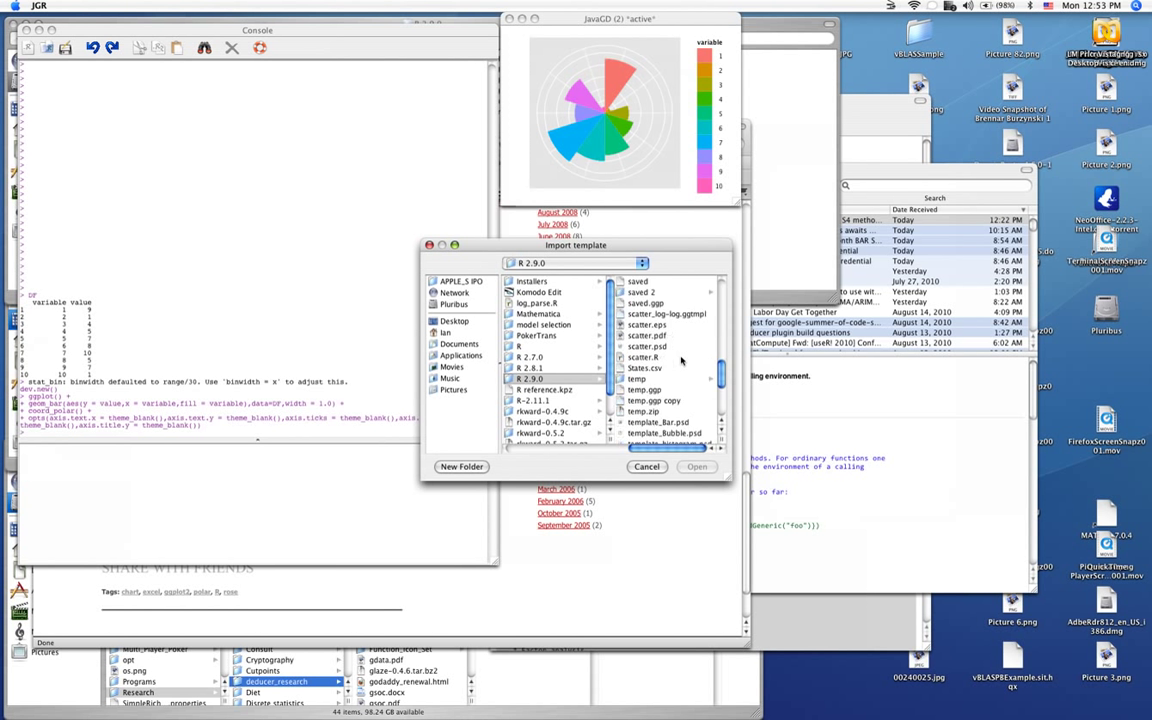
scroll(681, 360, up, 5)
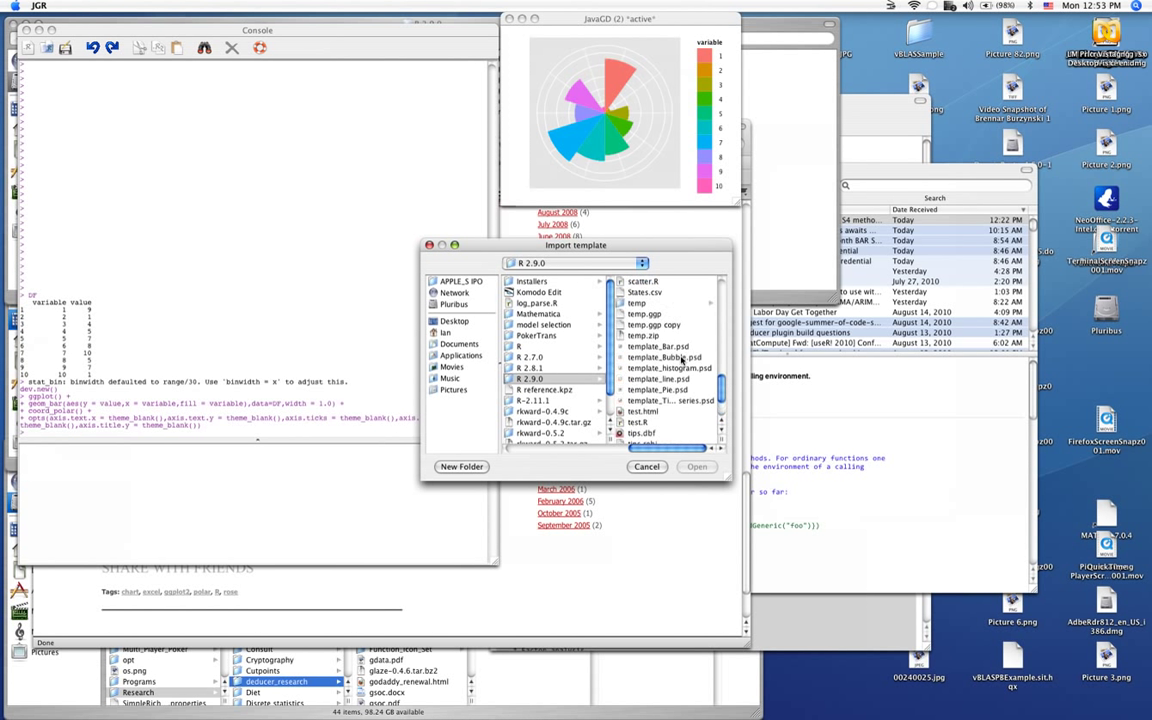
scroll(681, 360, up, 2)
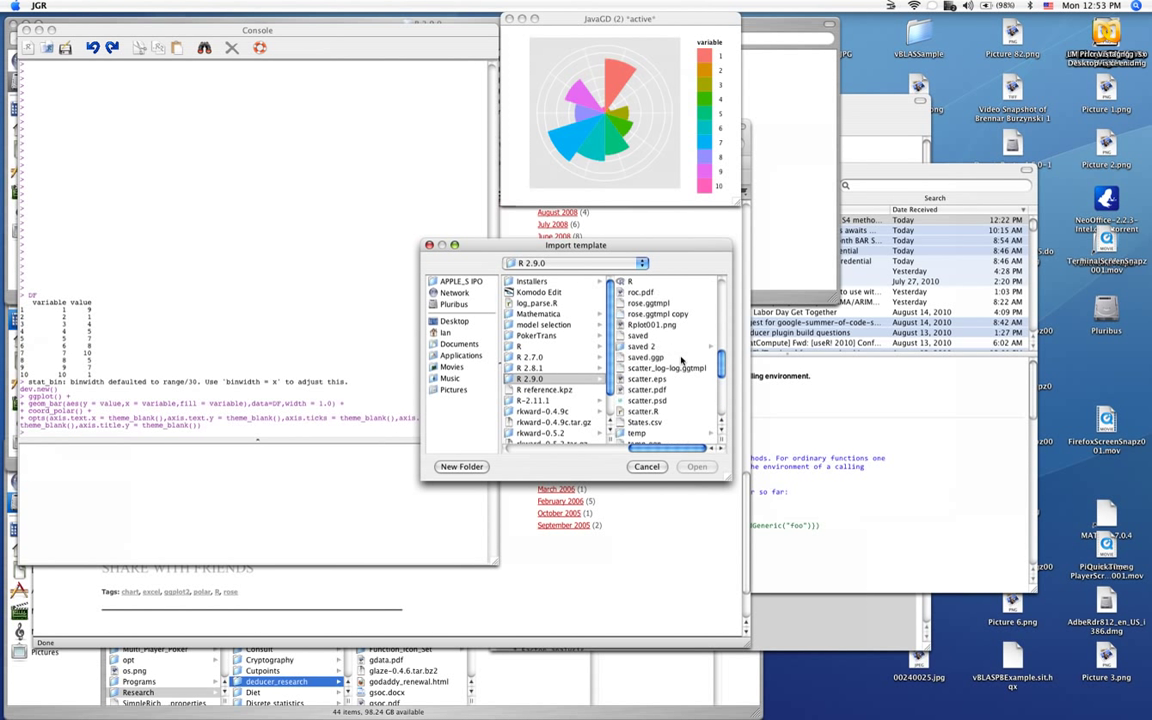
click(655, 303)
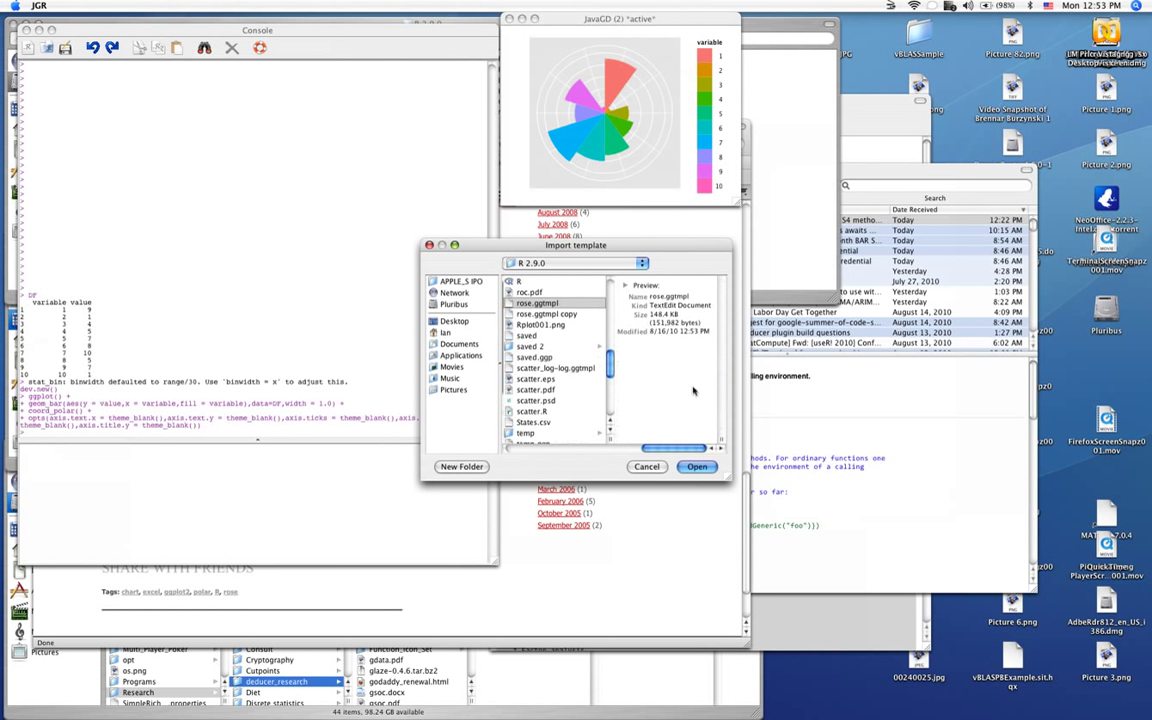
click(695, 467)
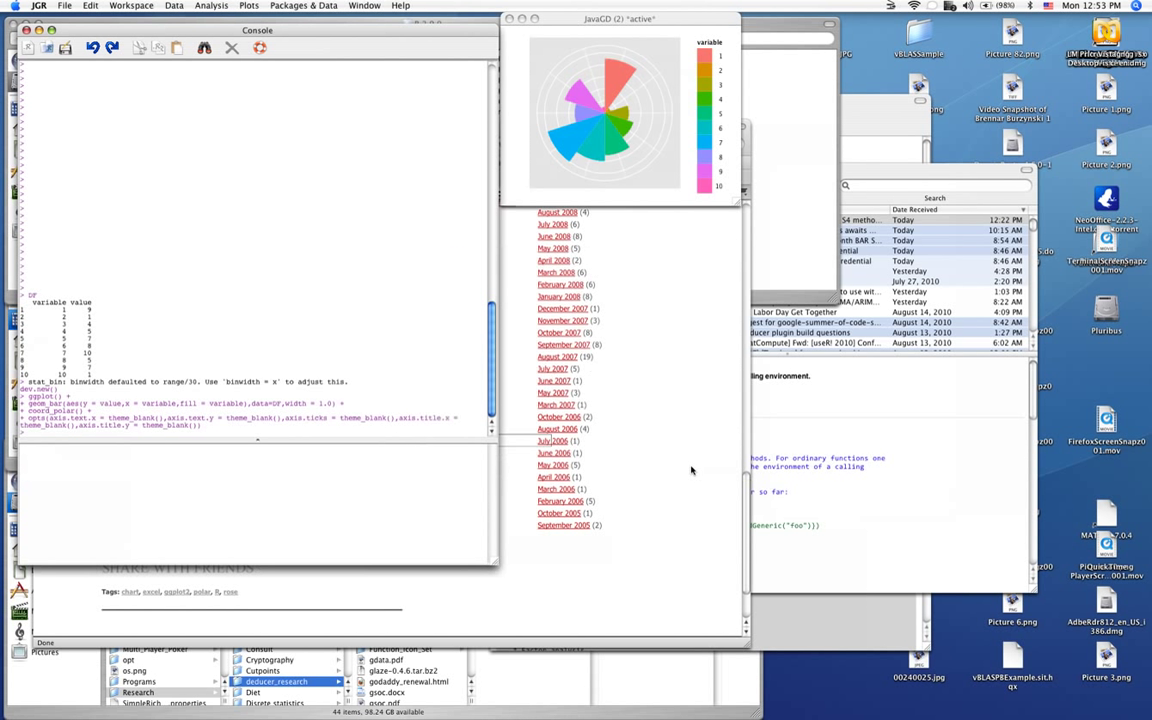
Open the Plot Builder with the existing rose plot and close the separate JavaGD graphics window
click(249, 5)
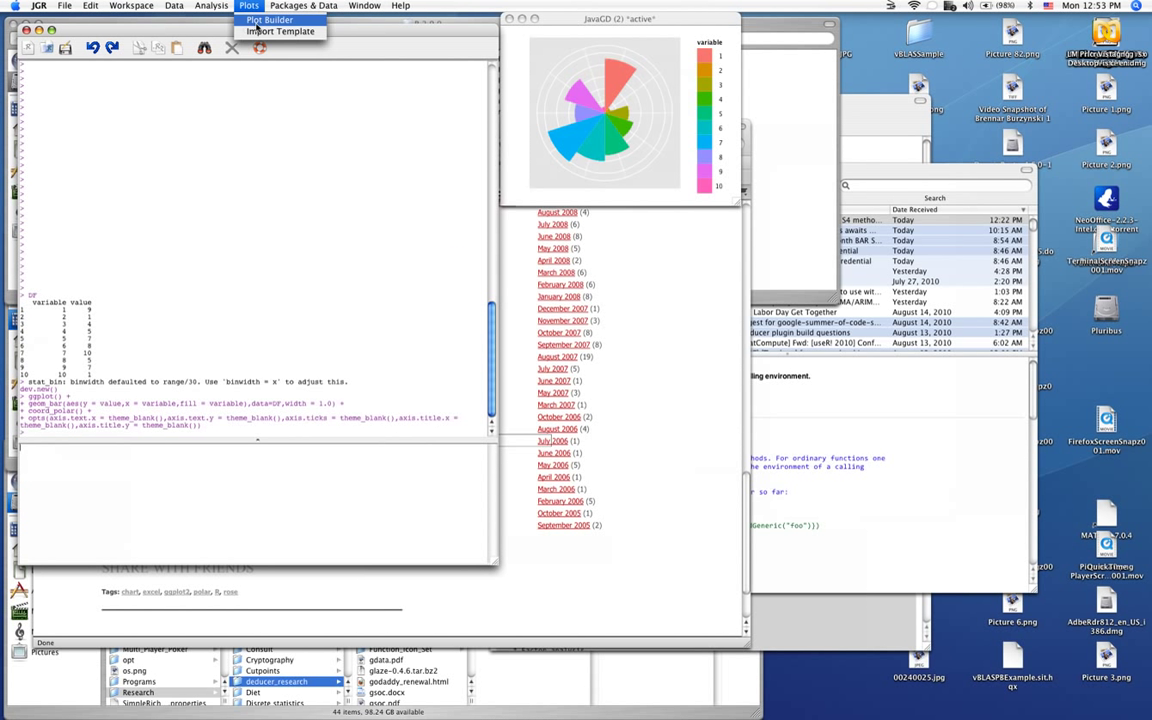
click(262, 21)
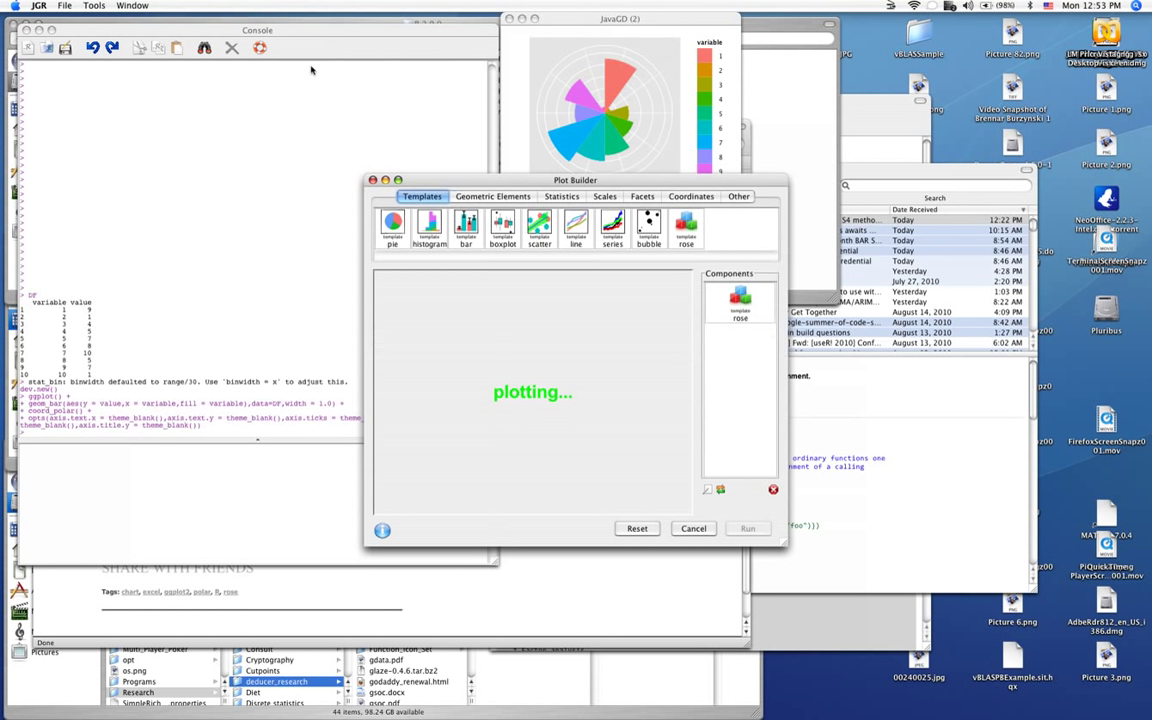
click(67, 5)
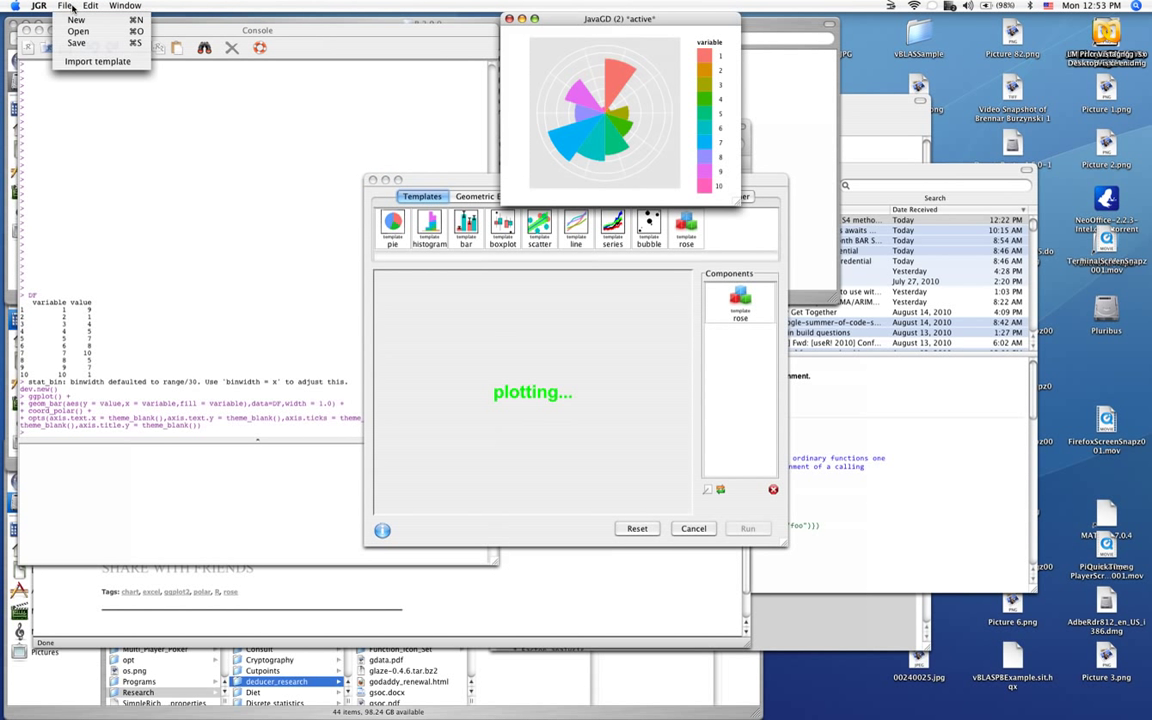
click(512, 24)
click(508, 19)
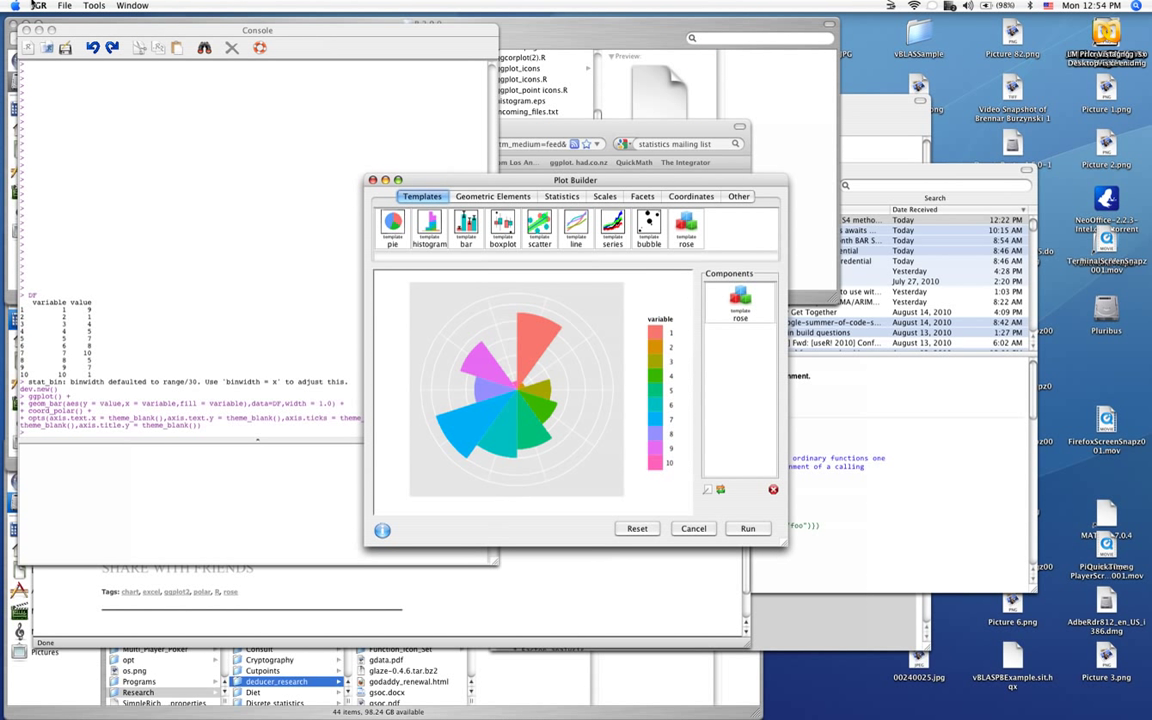
Create a second, empty Plot Builder plot and move its window clear of the screen corner
click(64, 5)
click(75, 25)
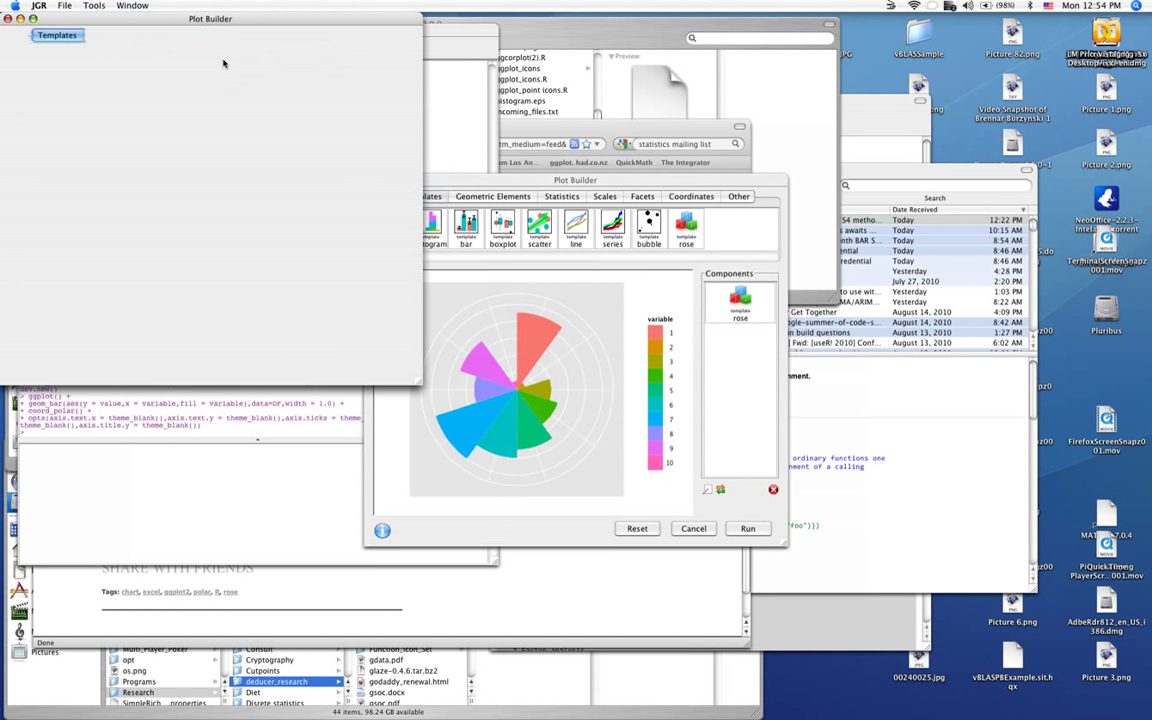
drag(214, 22, 397, 62)
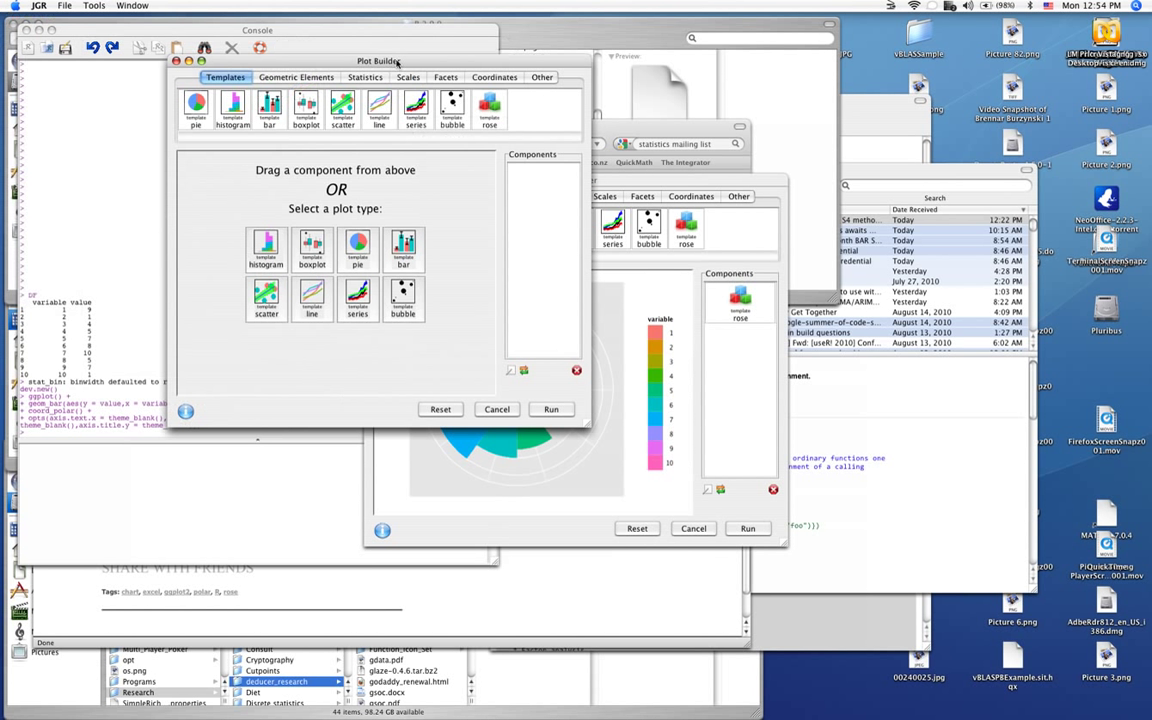
Add the rose template to the empty plot and choose DF1 as its data set
click(491, 106)
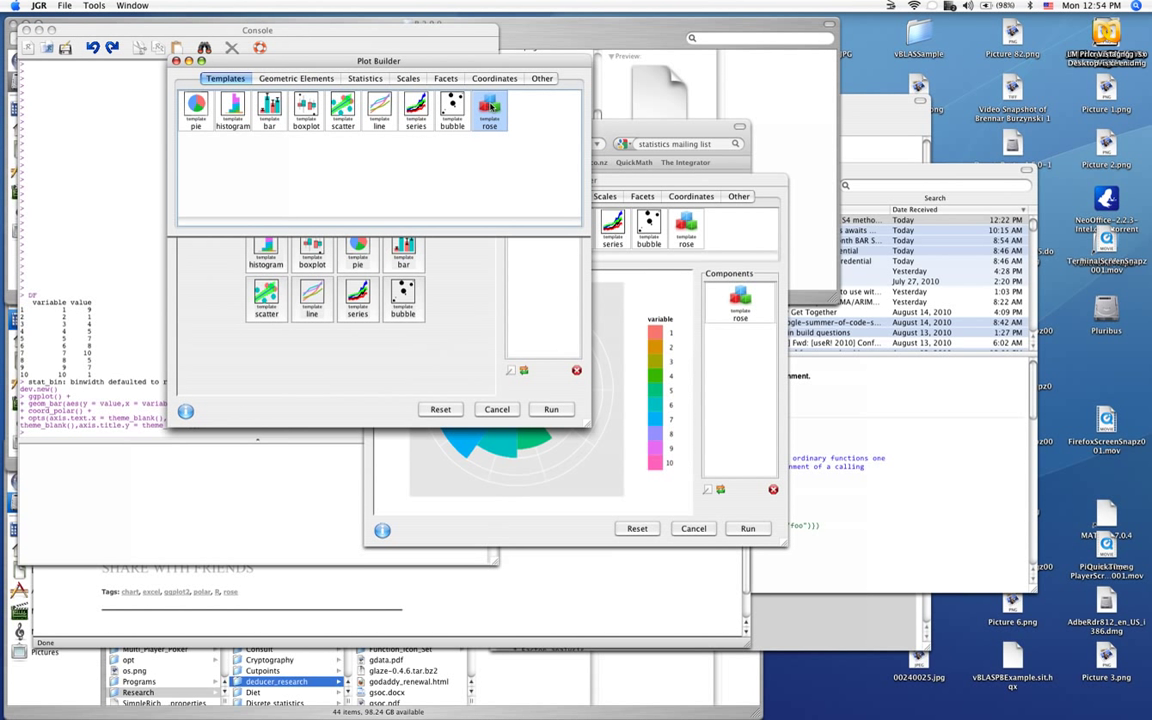
drag(491, 106, 463, 227)
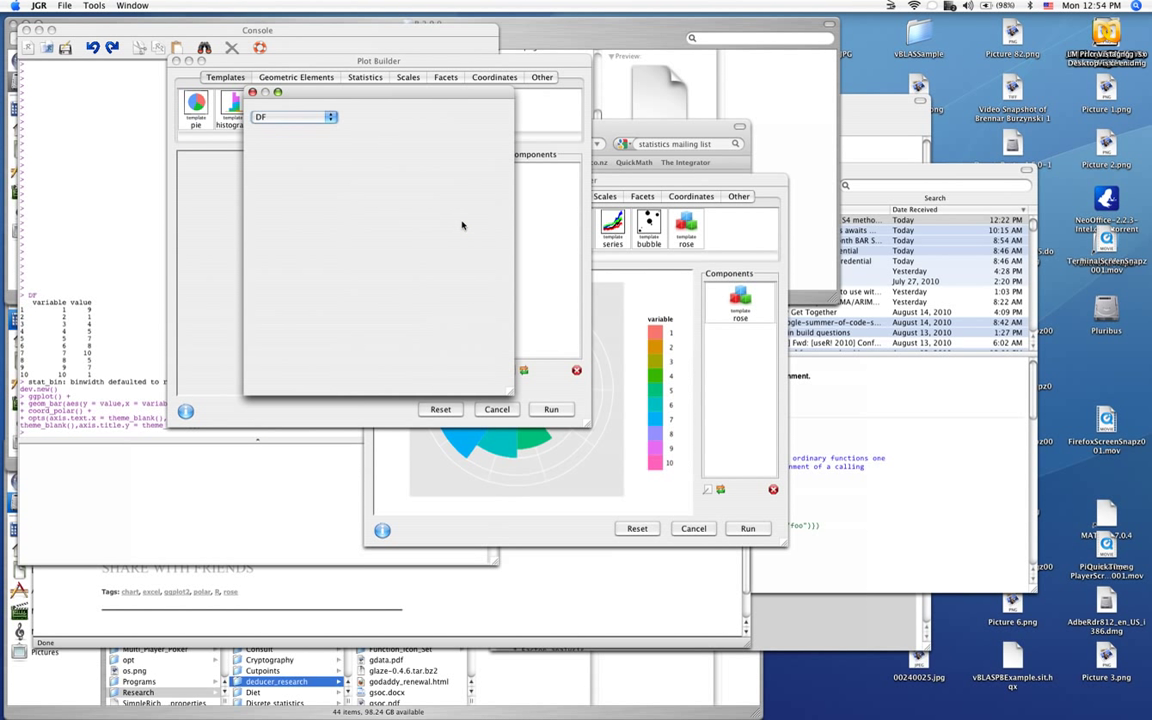
click(312, 117)
click(300, 125)
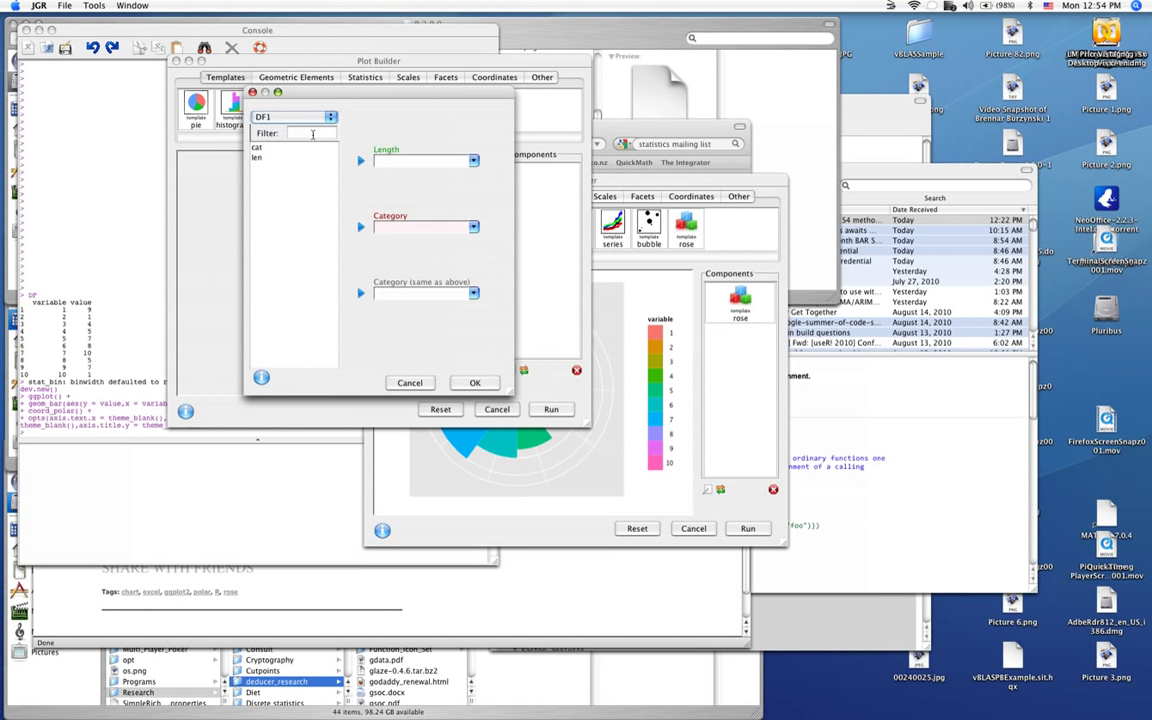
Assign cat to both Category fields and len to Length, apply the template, and move the new plot away from the first one
click(264, 148)
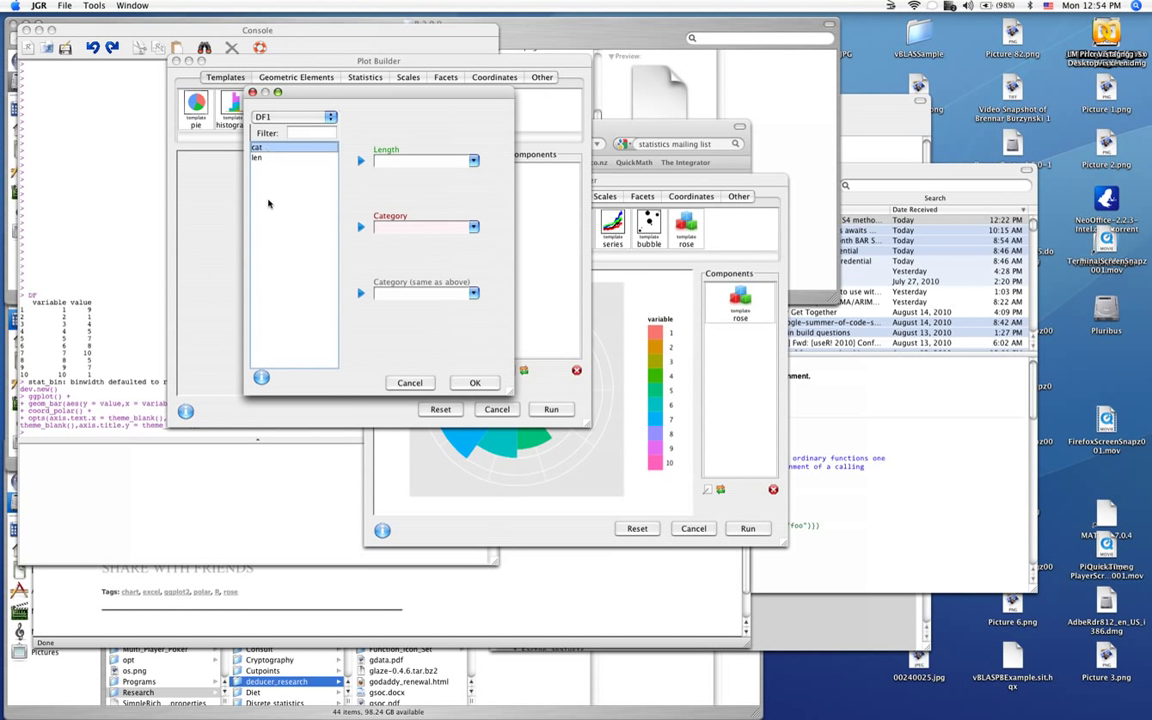
click(361, 226)
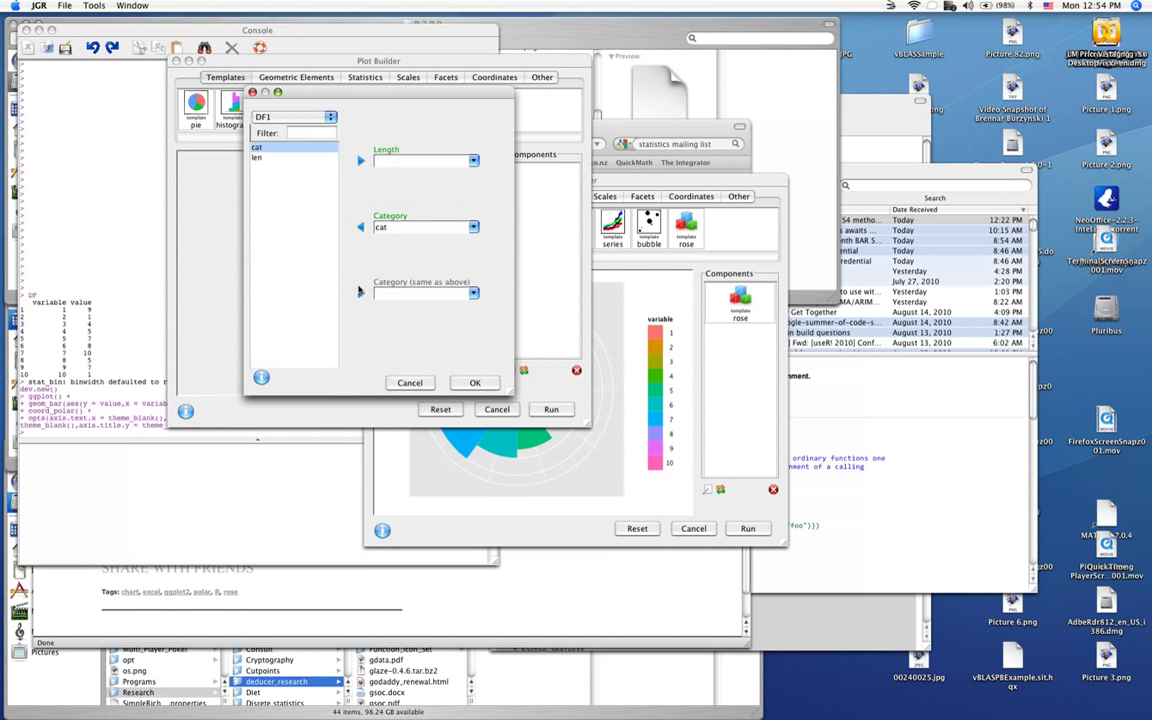
click(360, 291)
click(285, 157)
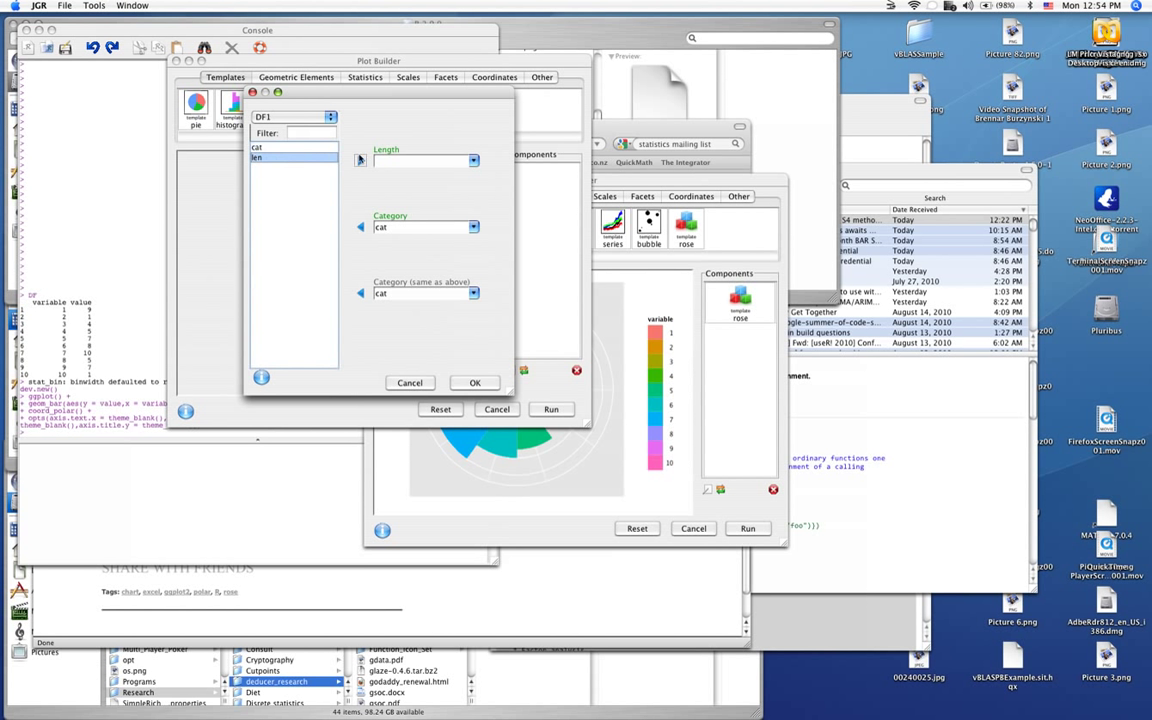
click(360, 159)
click(476, 382)
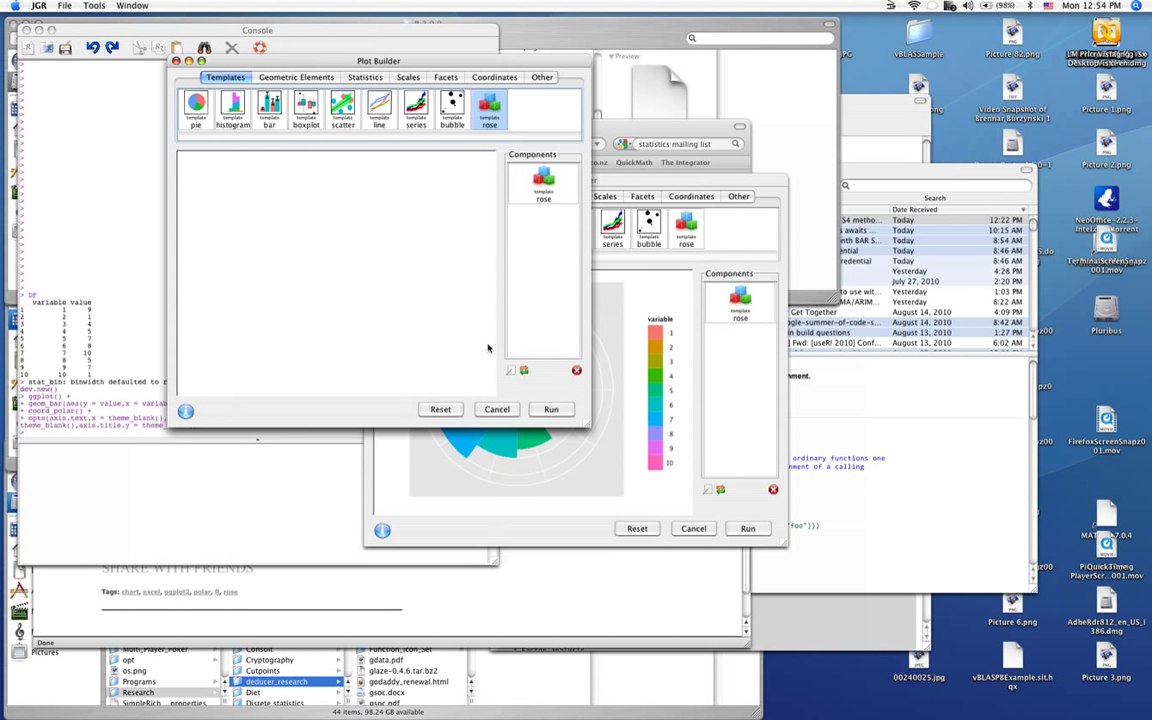
drag(485, 65, 354, 45)
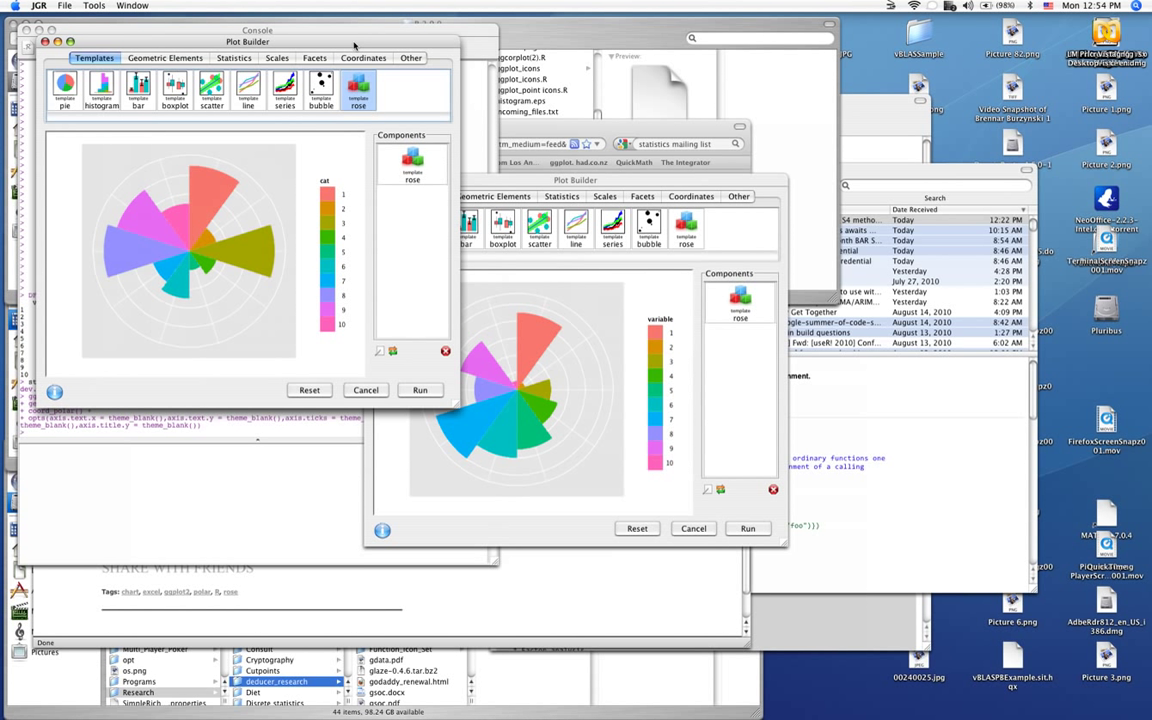
Break the rose template in the DF plot into its separate bar, polar and opts components
click(670, 276)
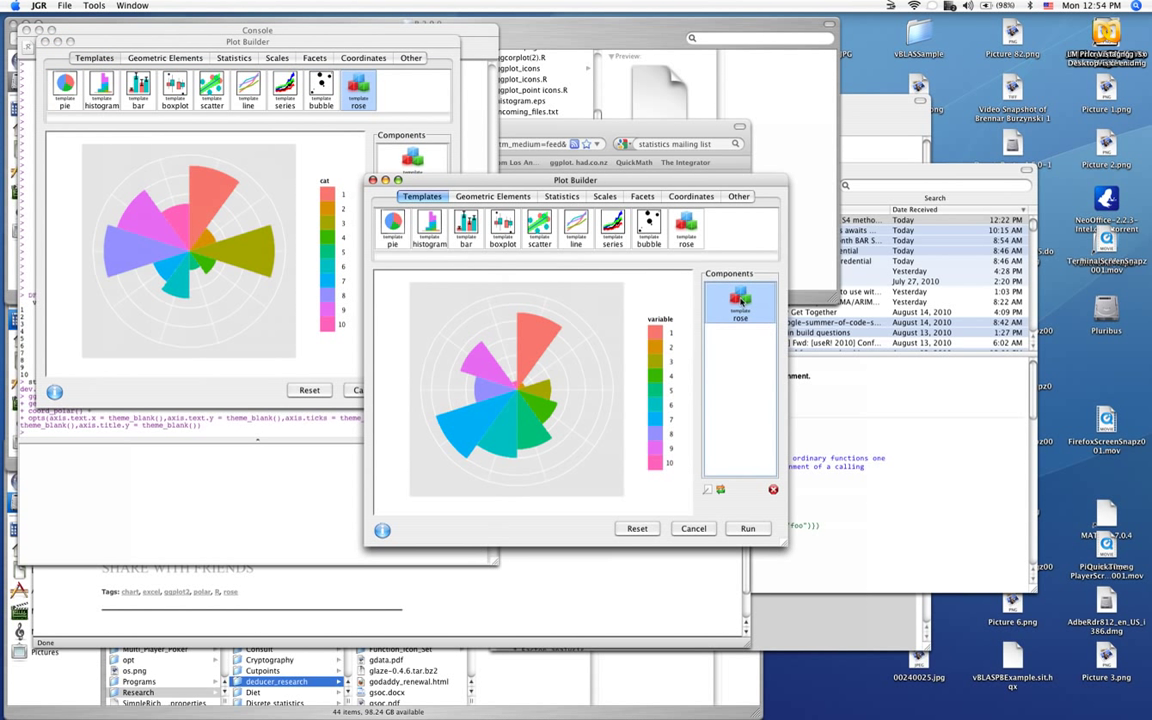
right_click(741, 304)
click(752, 316)
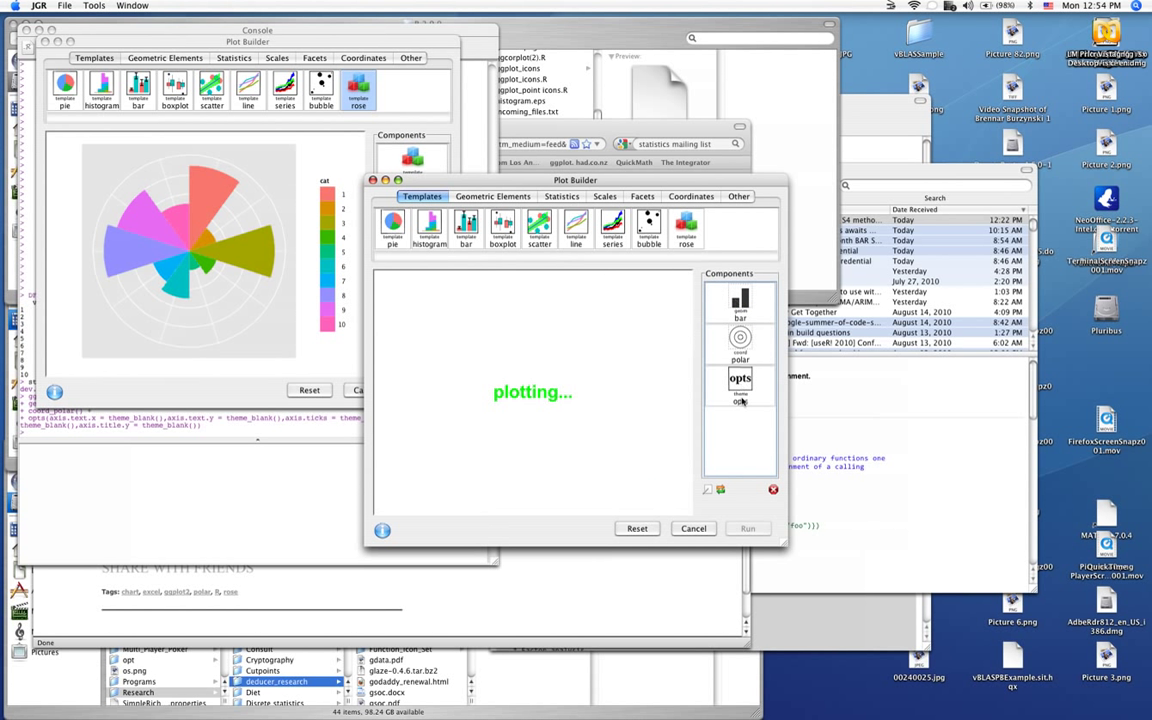
Select the rose component in the DF1 plot
click(450, 51)
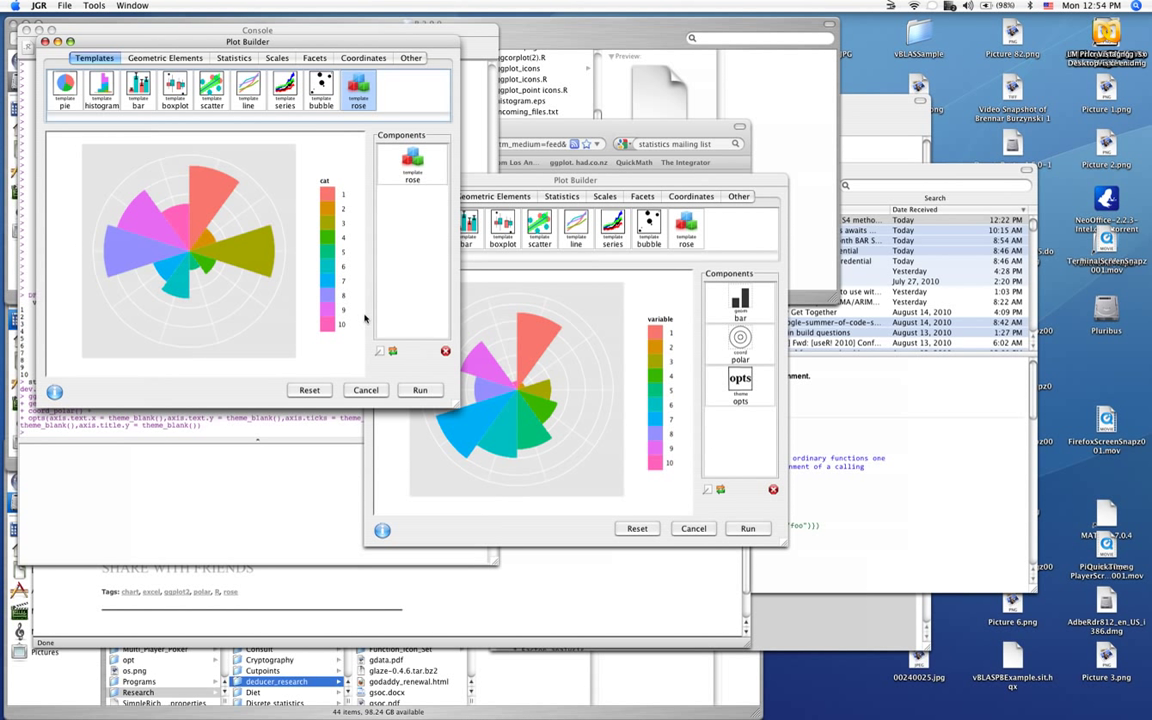
click(417, 159)
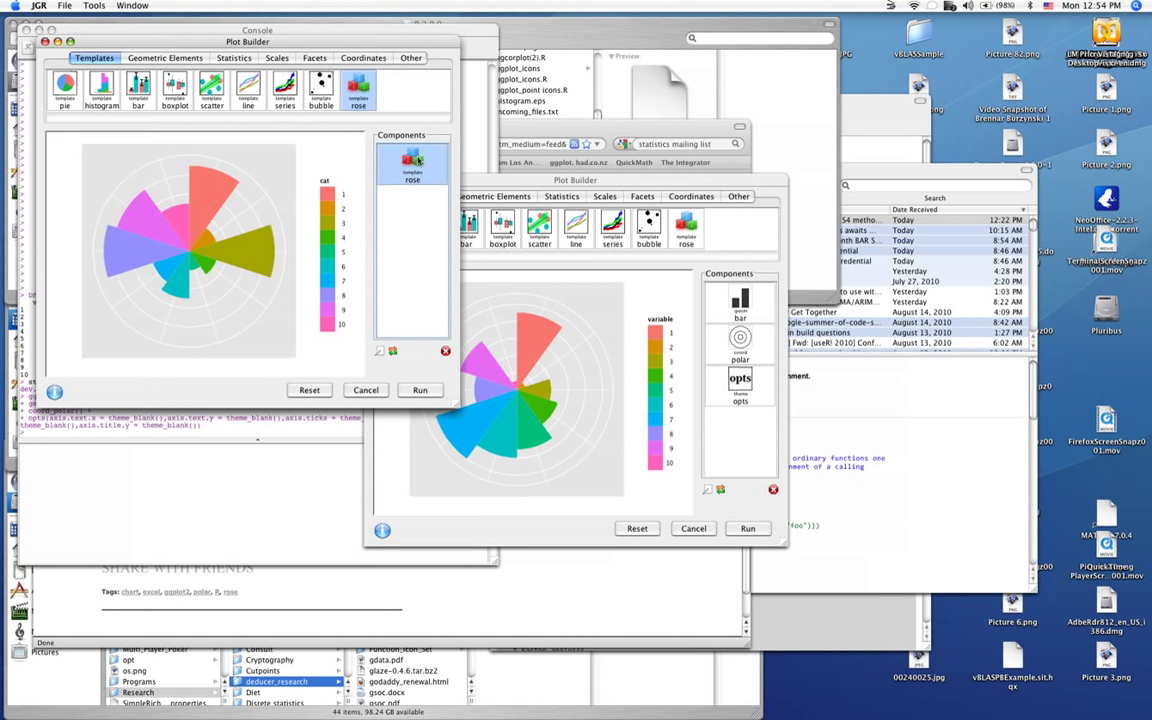